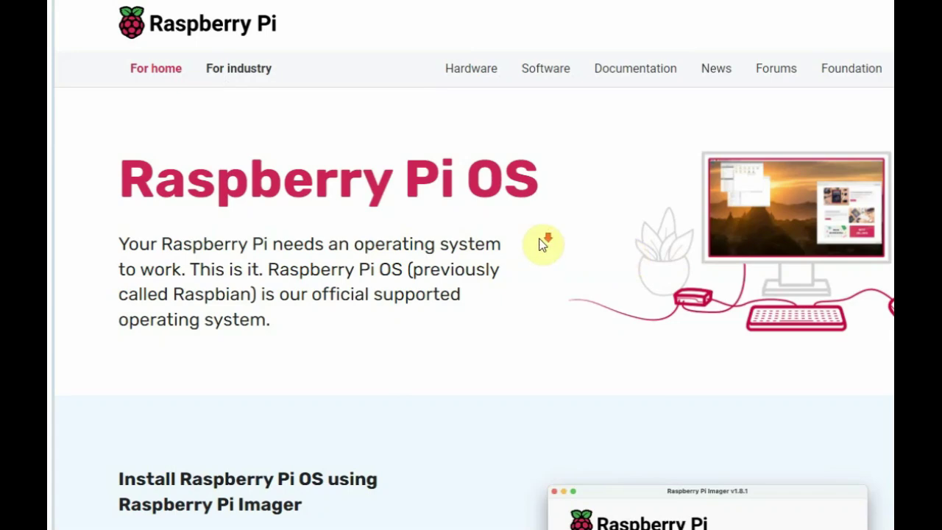
Step: Download Raspberry Pi Imager for Windows from the Raspberry Pi OS web page
{"action": "scroll", "coordinate": [542, 244], "scroll_direction": "down", "scroll_amount": 6}
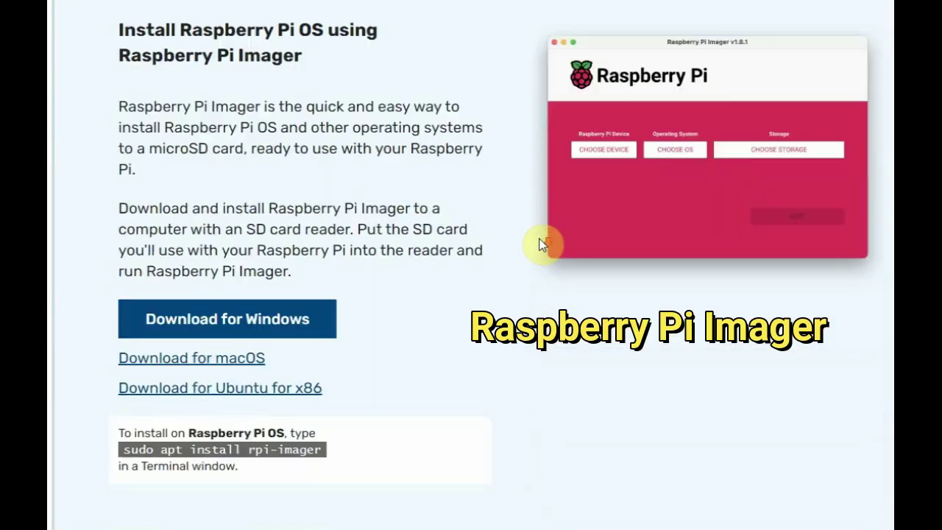
{"action": "left_click", "coordinate": [272, 324]}
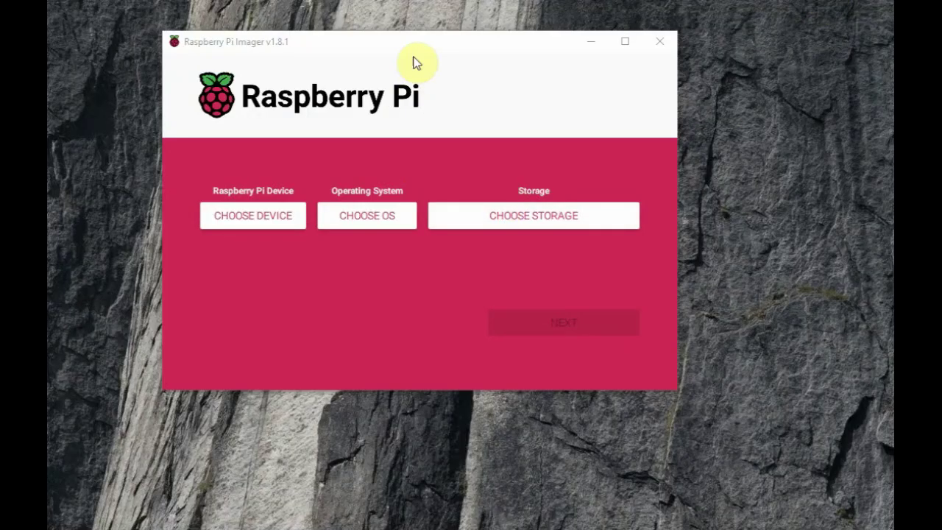
Step: Select Raspberry Pi 5 as the target device
{"action": "left_click_drag", "start_coordinate": [428, 49], "coordinate": [472, 102]}
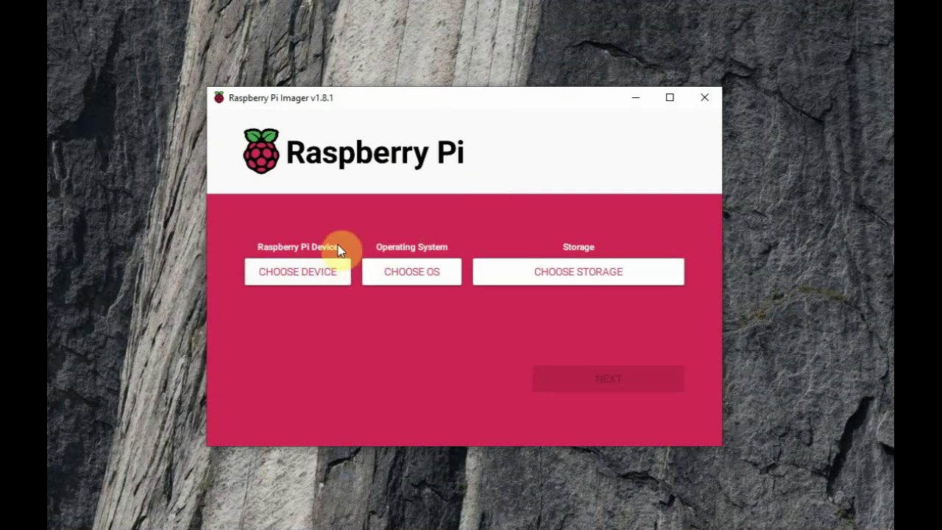
{"action": "left_click", "coordinate": [303, 274]}
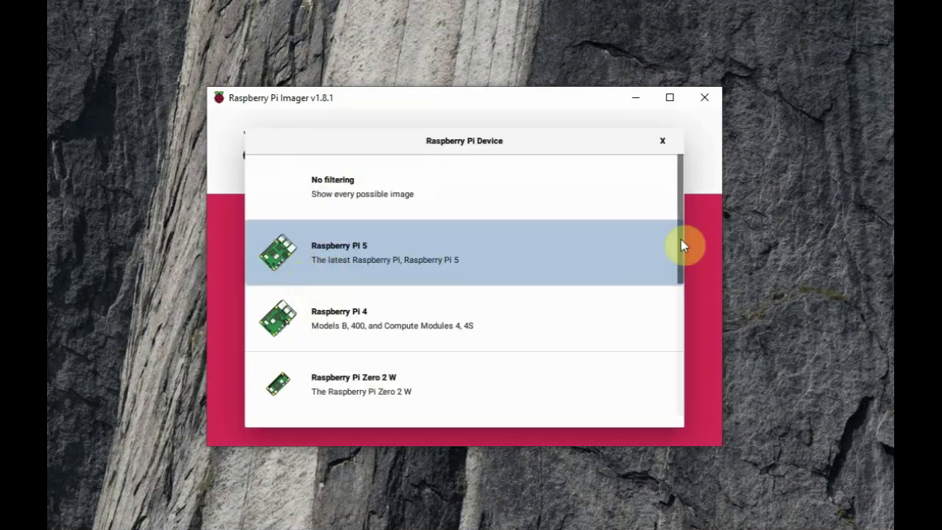
{"action": "left_click_drag", "start_coordinate": [681, 240], "coordinate": [681, 330]}
{"action": "scroll", "coordinate": [681, 330], "scroll_direction": "up", "scroll_amount": 3}
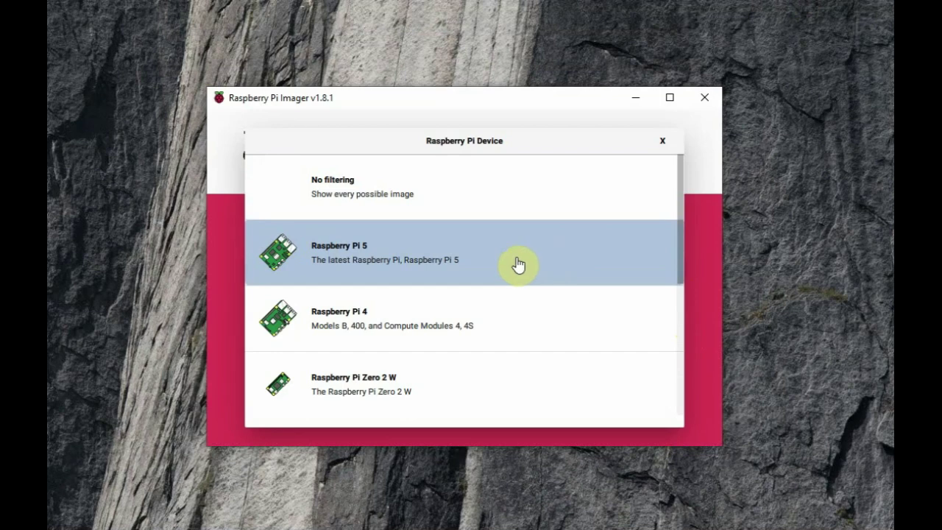
{"action": "left_click", "coordinate": [518, 265]}
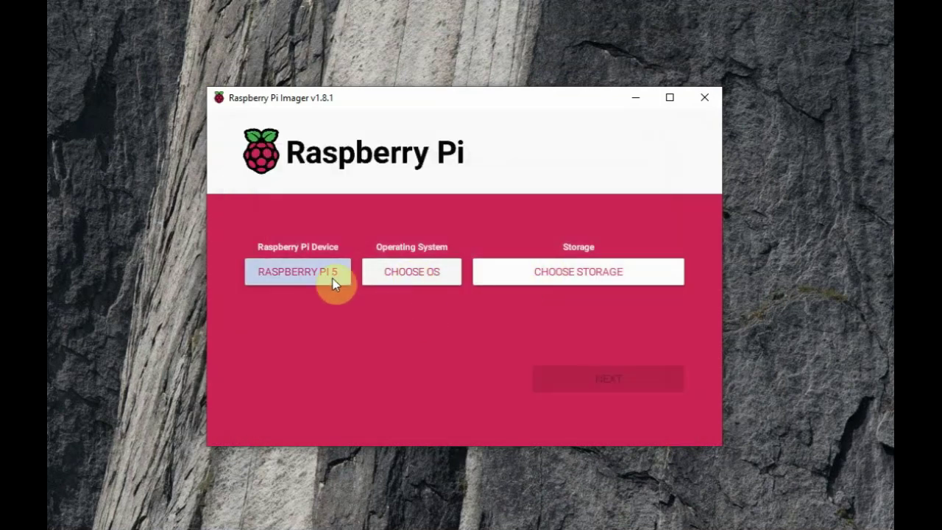
Step: Choose Raspberry Pi OS (64-bit) and the 31.3 GB MXT-USB drive, then continue
{"action": "left_click", "coordinate": [414, 274]}
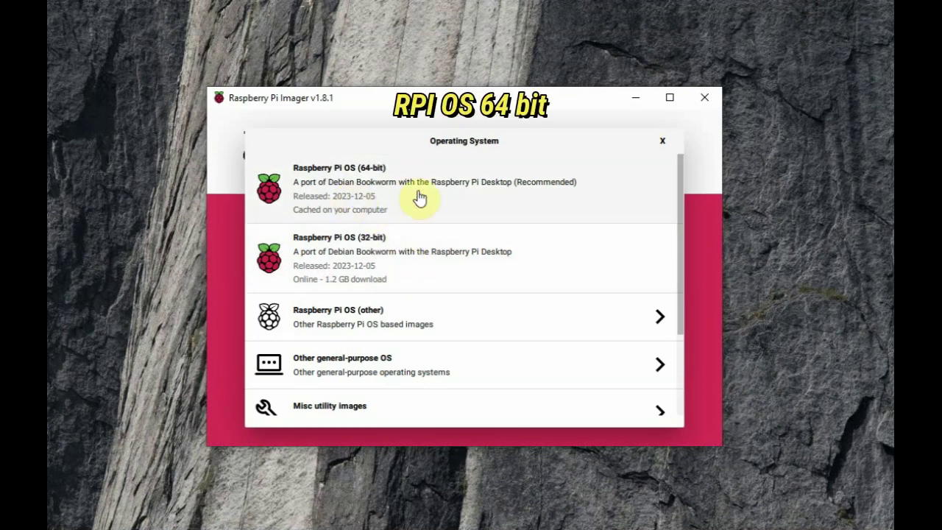
{"action": "left_click", "coordinate": [361, 192]}
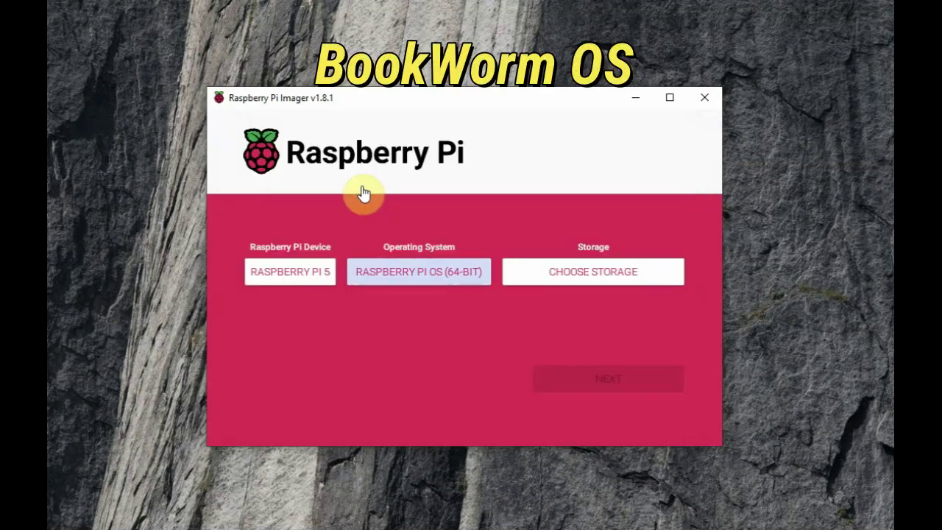
{"action": "left_click", "coordinate": [557, 274]}
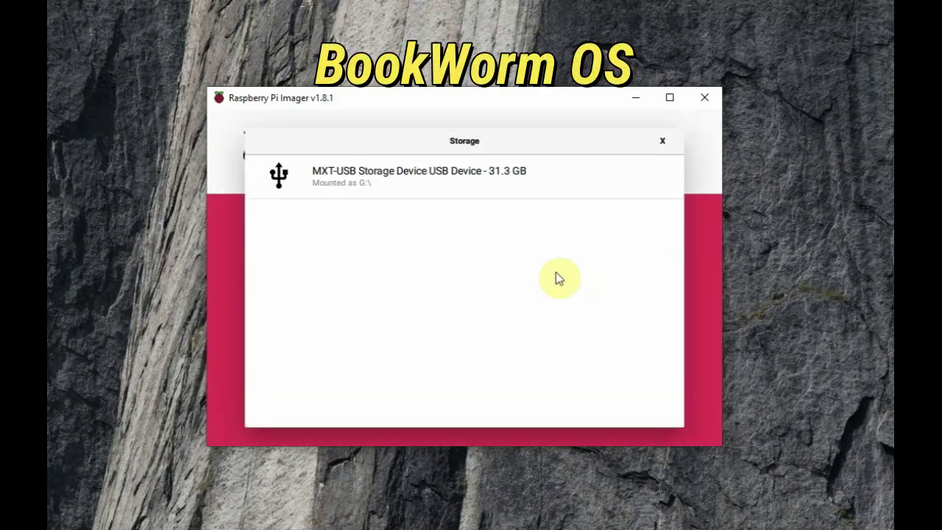
{"action": "left_click", "coordinate": [506, 184]}
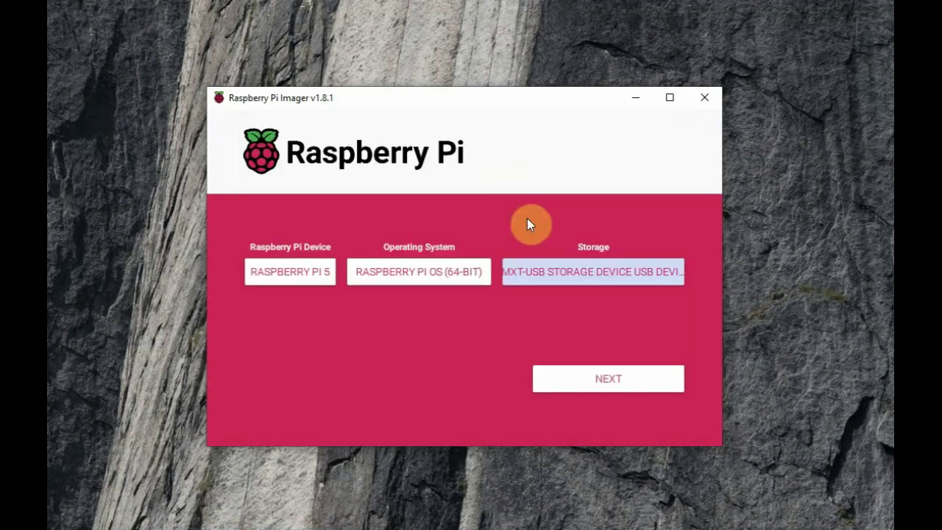
{"action": "left_click", "coordinate": [619, 385]}
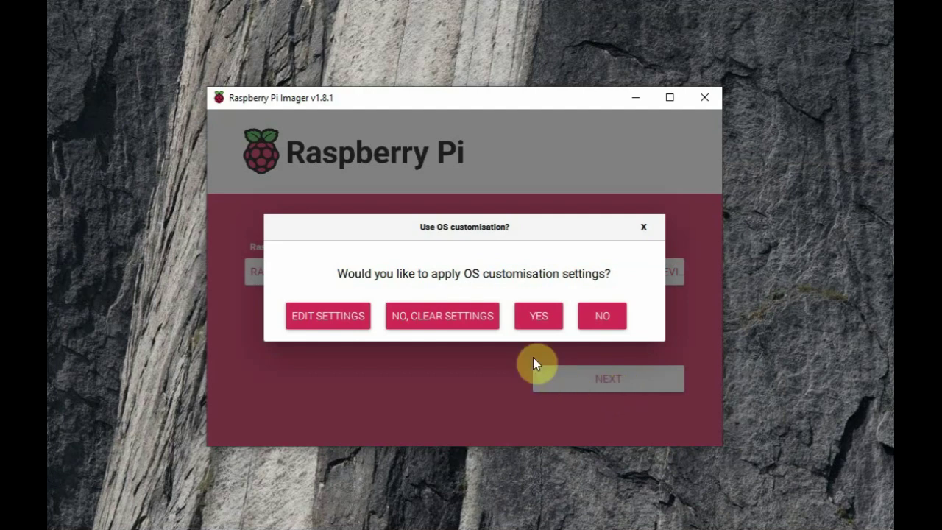
Step: In OS customisation, replace the default pi username with a custom username and set a new password
{"action": "left_click", "coordinate": [326, 329]}
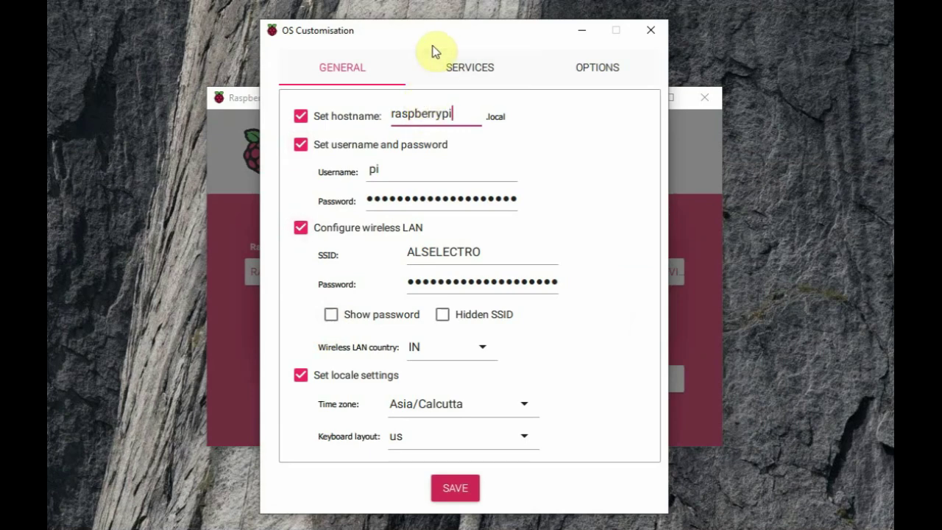
{"action": "left_click_drag", "start_coordinate": [421, 42], "coordinate": [444, 63]}
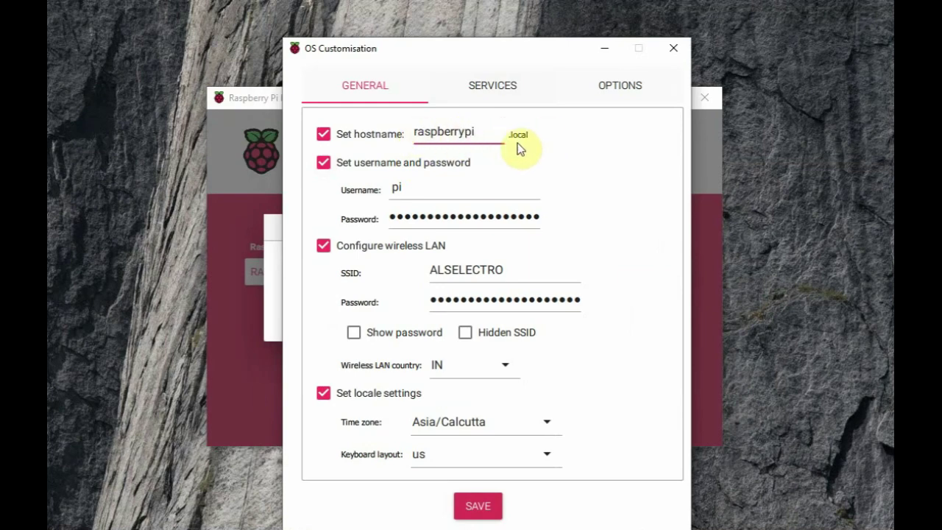
{"action": "double_click", "coordinate": [416, 185]}
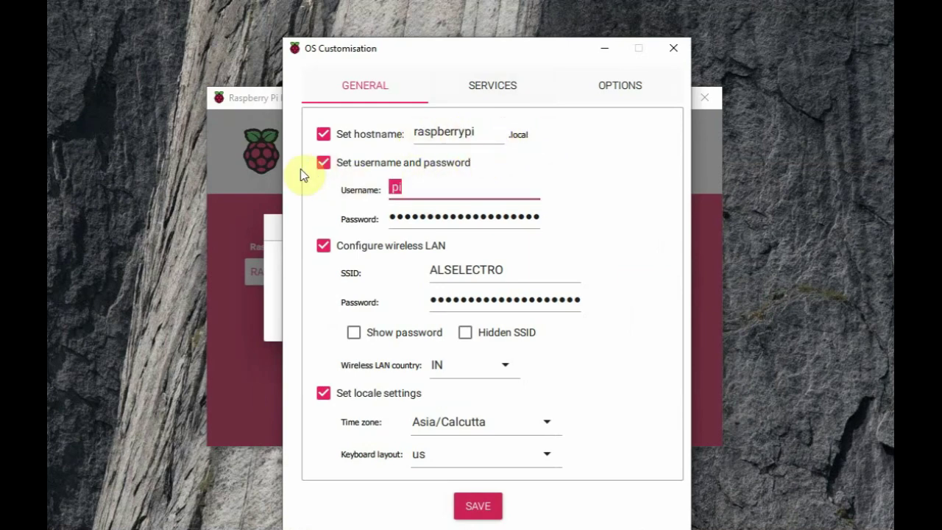
{"action": "type", "text": "alselectro"}
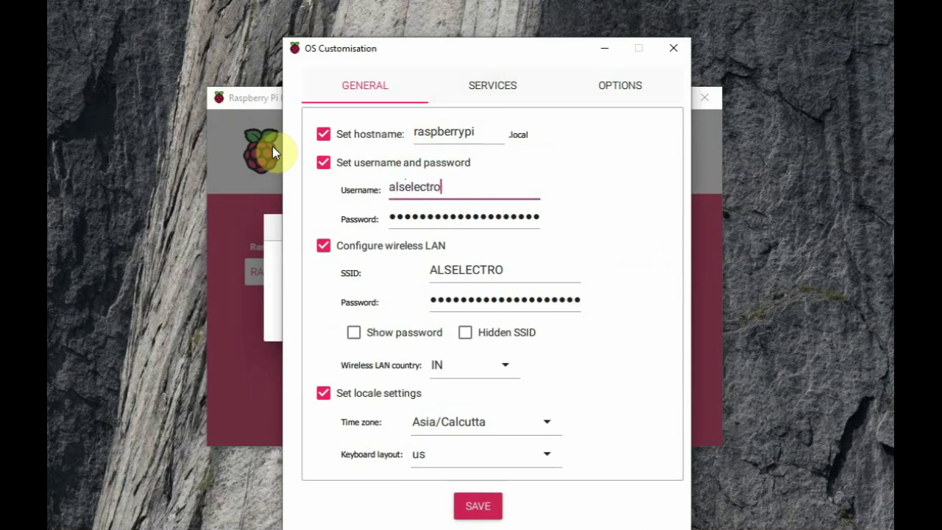
{"action": "left_click", "coordinate": [475, 221]}
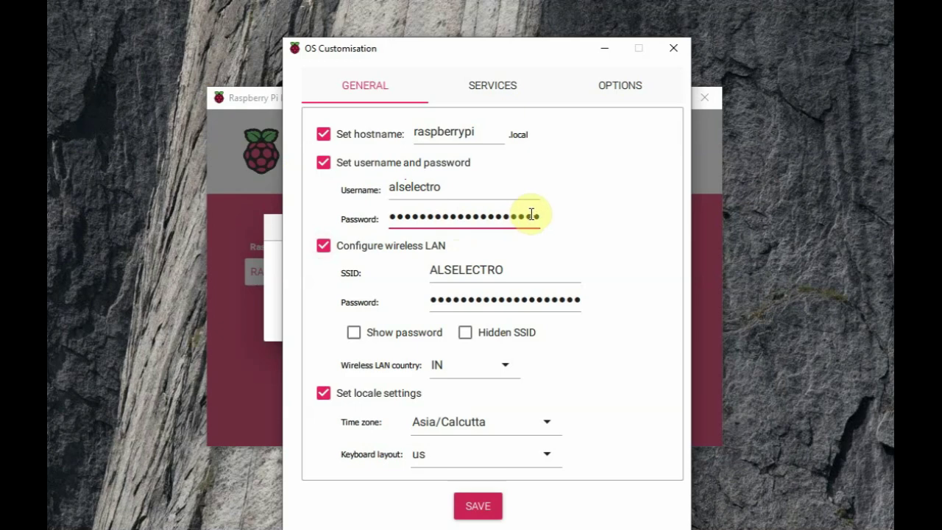
{"action": "key", "text": "ctrl+a"}
{"action": "key", "text": "BackSpace"}
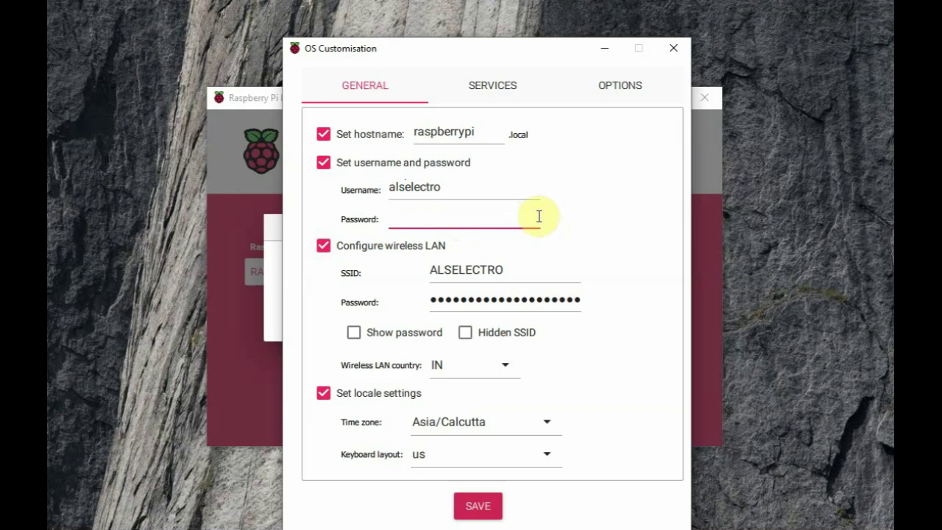
{"action": "type", "text": "•••••••"}
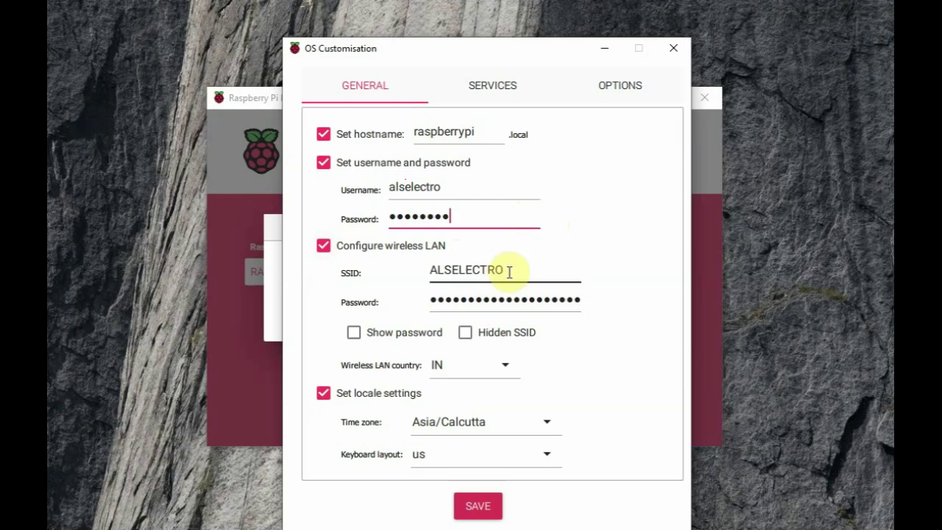
{"action": "left_click_drag", "start_coordinate": [458, 270], "coordinate": [406, 262]}
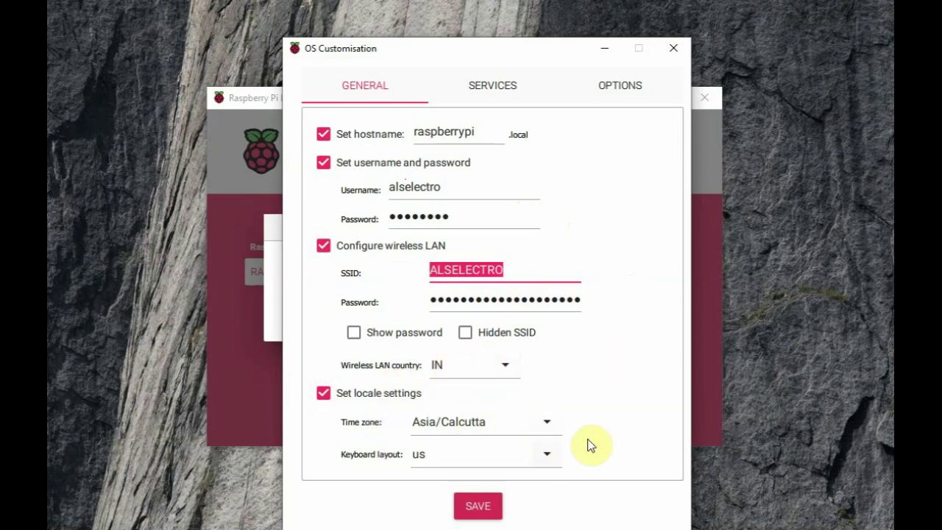
Step: Save the settings, apply them, and erase and write the image to the USB drive
{"action": "left_click", "coordinate": [483, 515]}
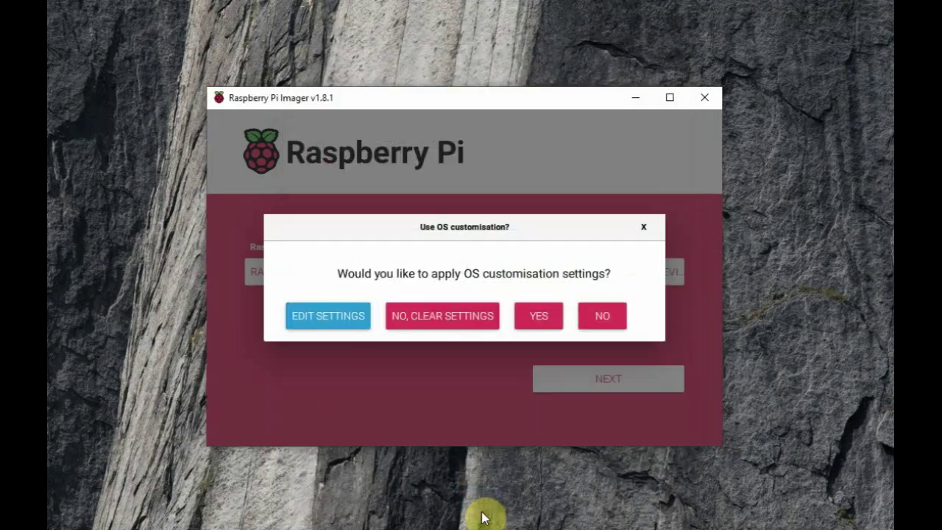
{"action": "left_click", "coordinate": [536, 316]}
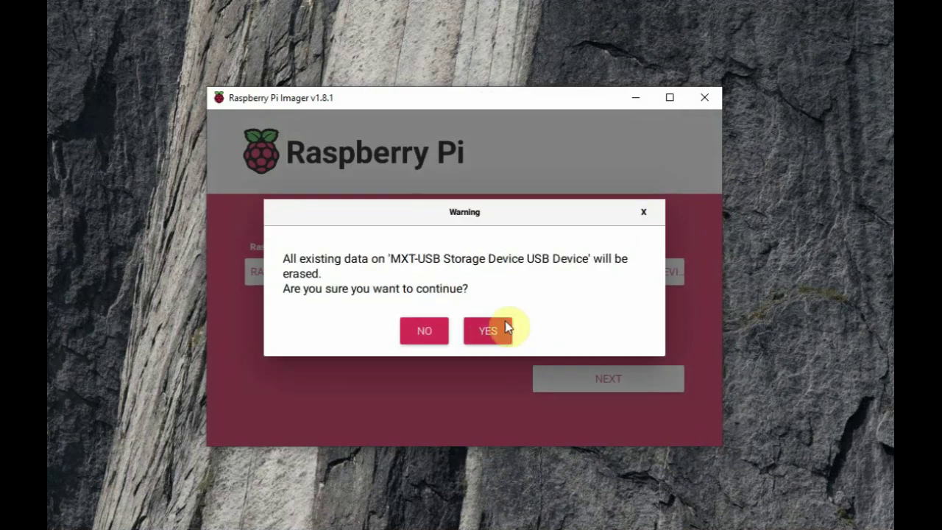
{"action": "left_click", "coordinate": [505, 329]}
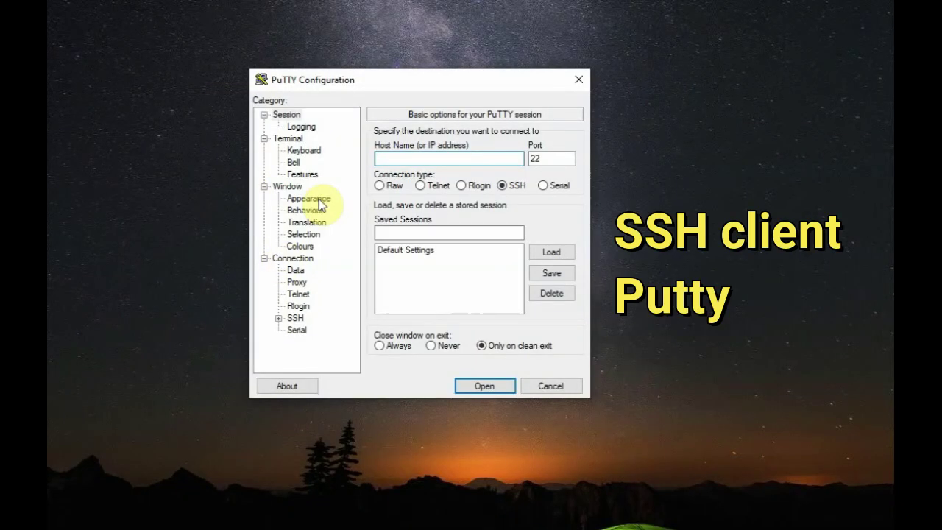
Step: SSH into host raspberrypi and log in with the custom username and its password
{"action": "type", "text": "raspberrypi"}
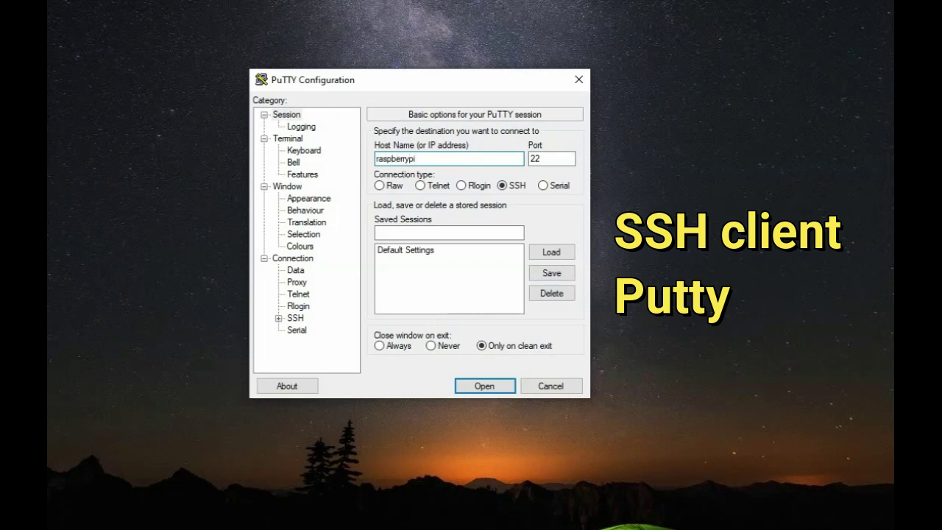
{"action": "left_click", "coordinate": [498, 390]}
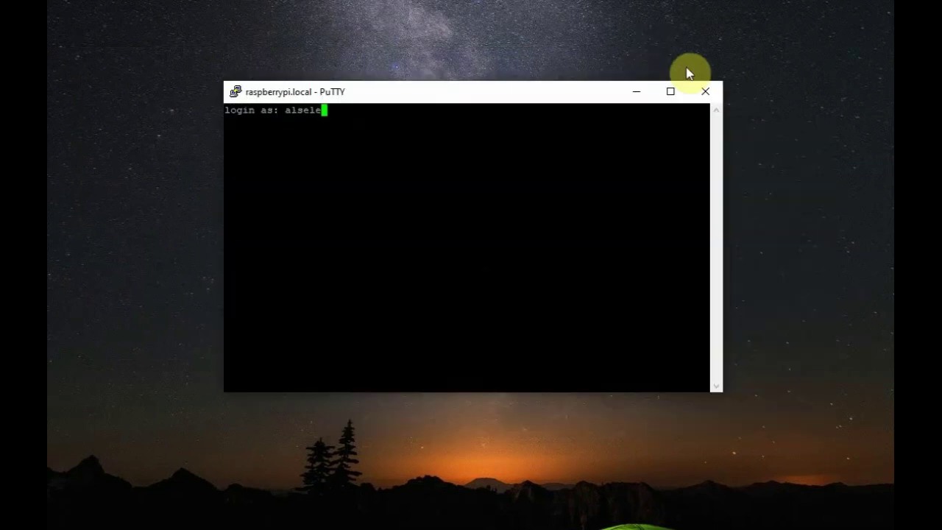
{"action": "type", "text": "ctro"}
{"action": "key", "text": "Return"}
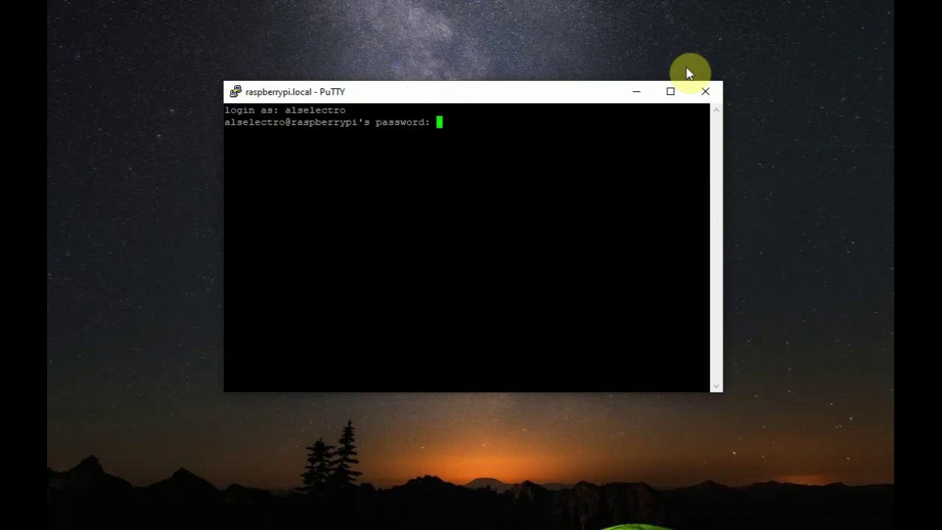
{"action": "key", "text": "Return"}
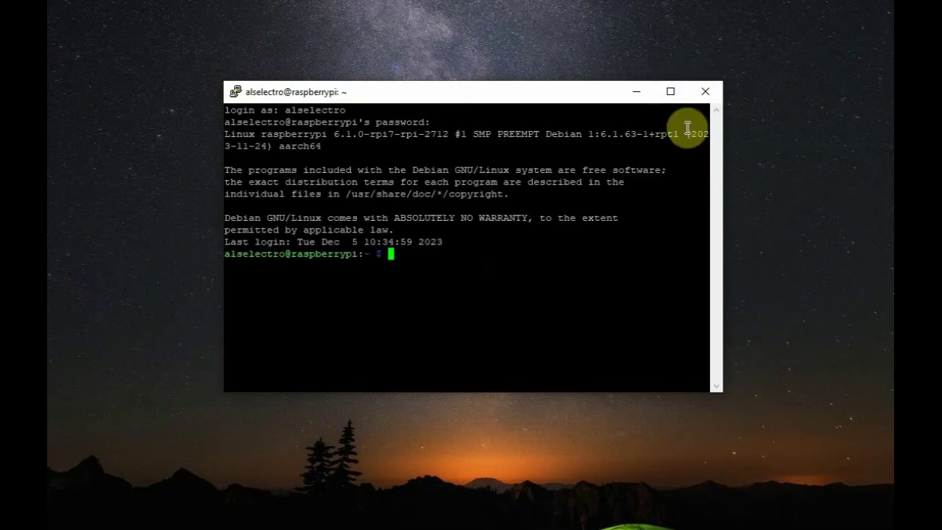
Step: Run ifconfig to read the wlan0 address 192.168.1.7, then clear the terminal
{"action": "type", "text": "if"}
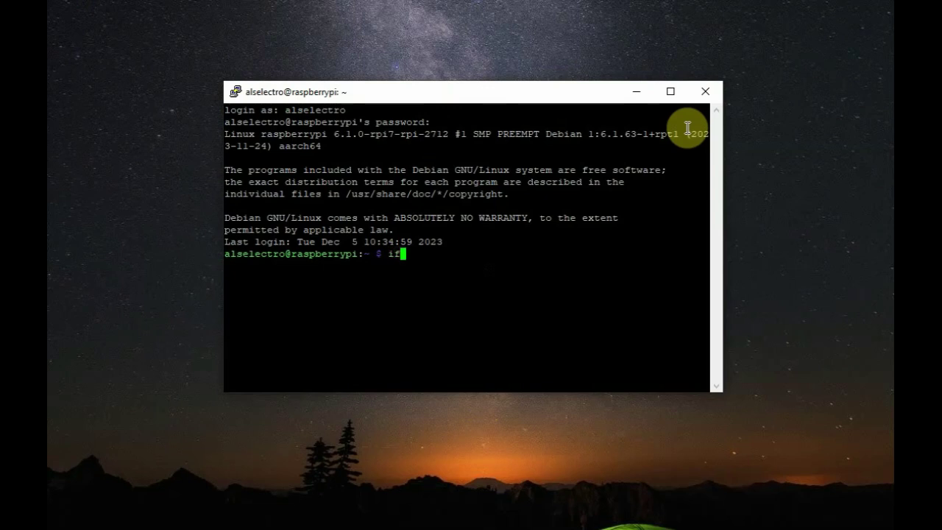
{"action": "type", "text": "config"}
{"action": "key", "text": "Return"}
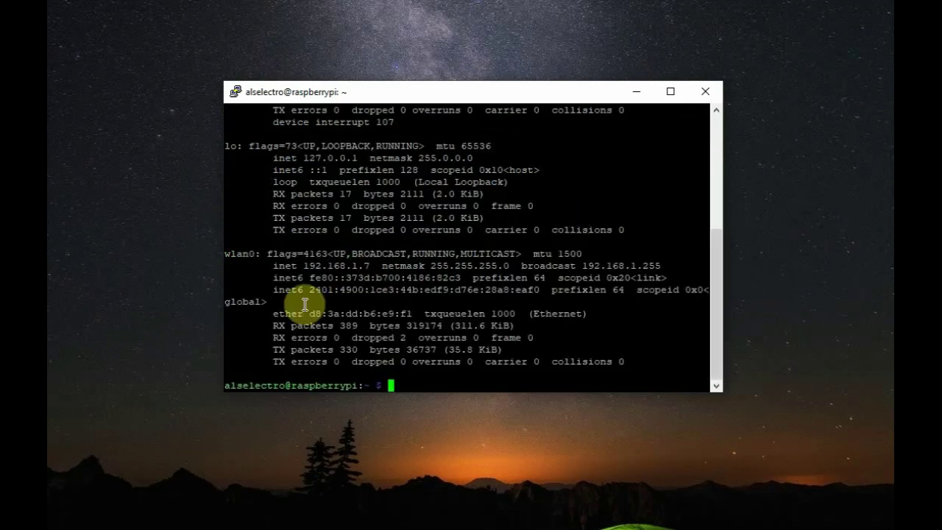
{"action": "left_click_drag", "start_coordinate": [259, 255], "coordinate": [206, 252]}
{"action": "left_click_drag", "start_coordinate": [376, 265], "coordinate": [312, 263]}
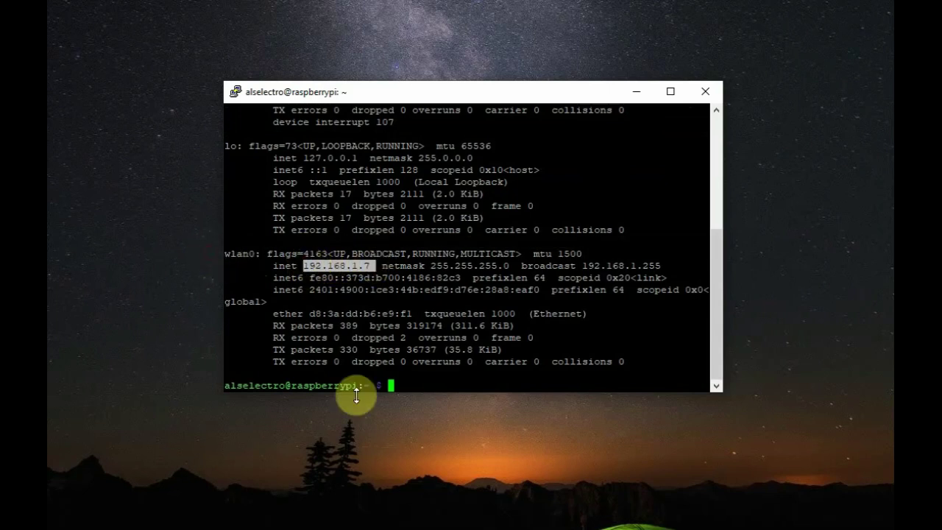
{"action": "left_click", "coordinate": [507, 385]}
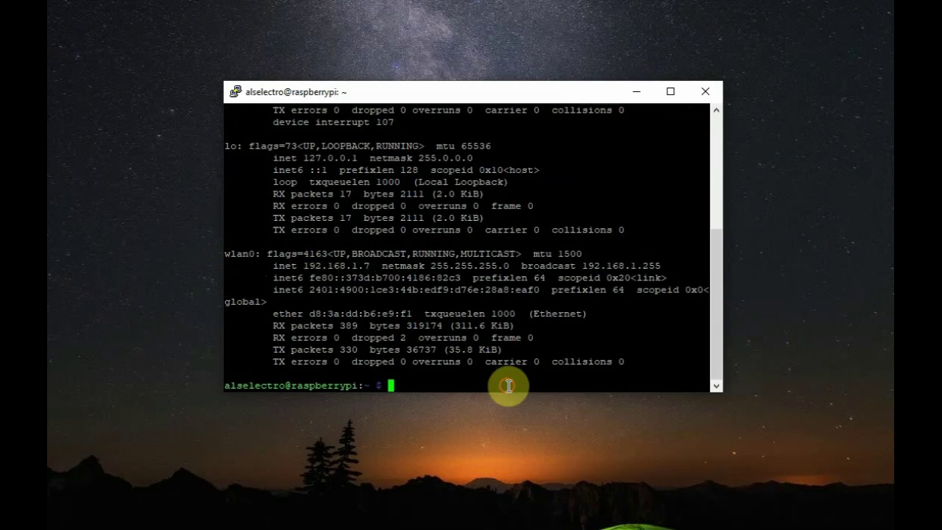
{"action": "type", "text": "clear"}
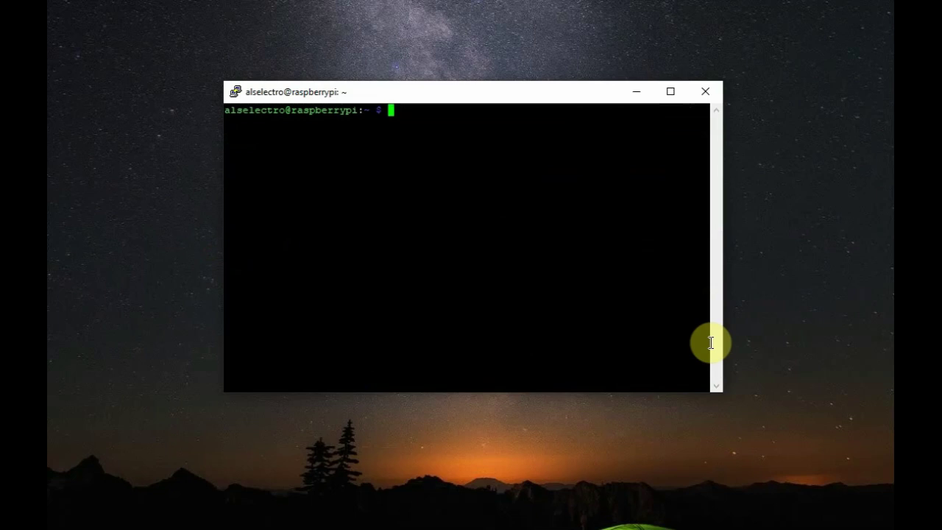
Step: Run sudo apt install xrdp and confirm the installation with y
{"action": "type", "text": "sudo apt io"}
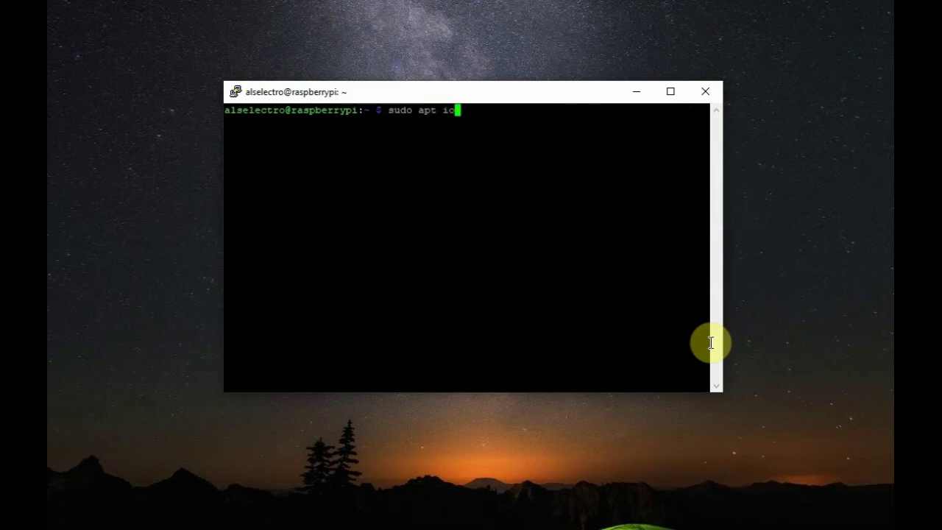
{"action": "key", "text": "BackSpace"}
{"action": "type", "text": "nstall "}
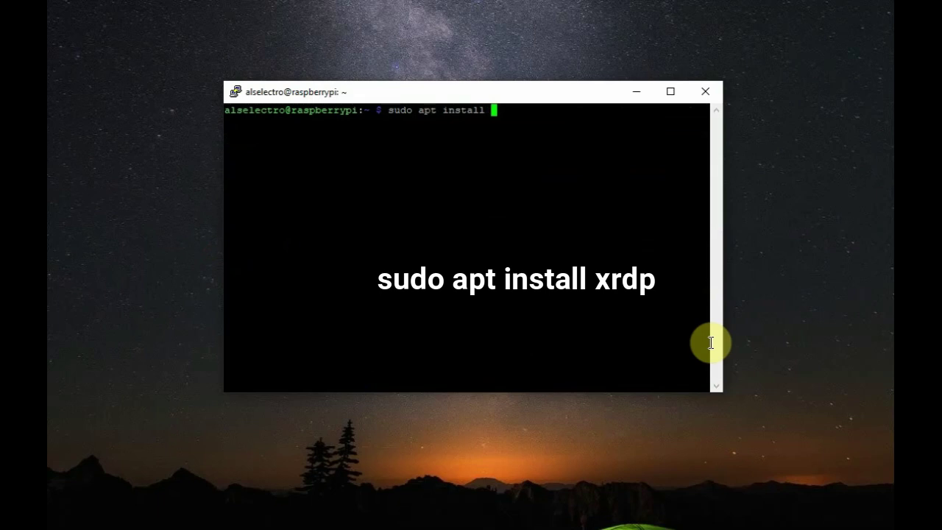
{"action": "type", "text": "xrdp"}
{"action": "key", "text": "Return"}
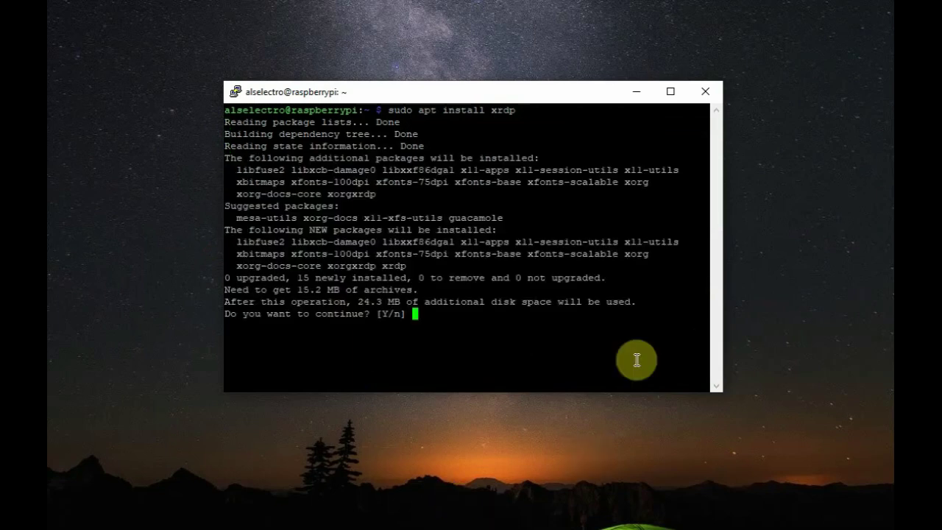
{"action": "type", "text": "y"}
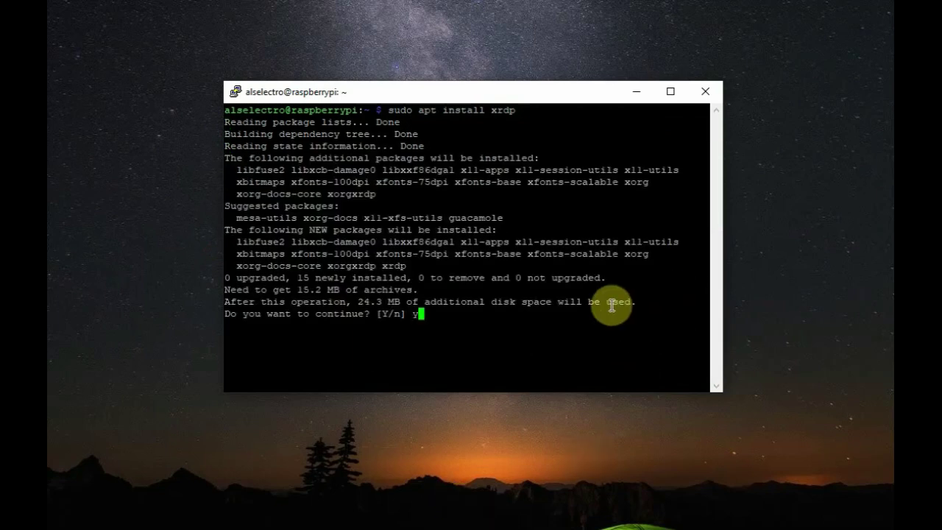
{"action": "key", "text": "Return"}
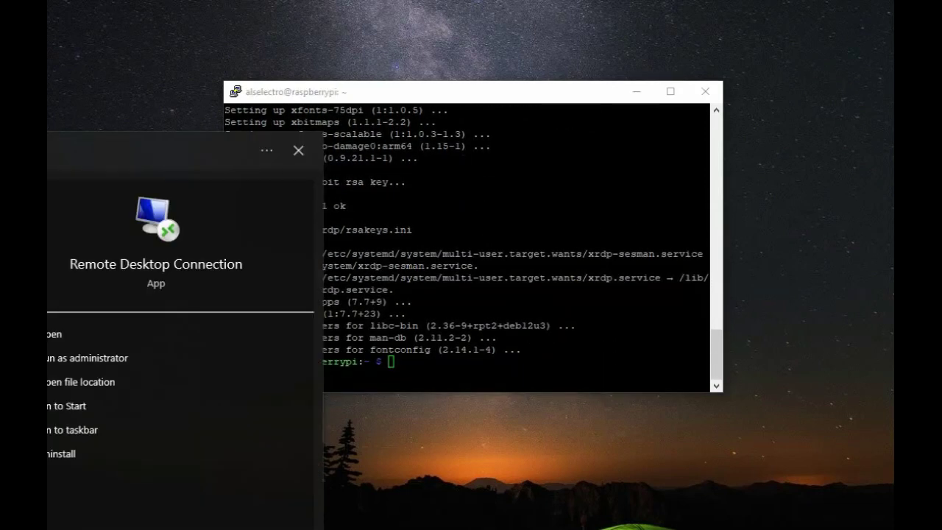
Step: Connect to raspberrypi via Remote Desktop, accepting the certificate warning, and start signing in
{"action": "left_click", "coordinate": [107, 280]}
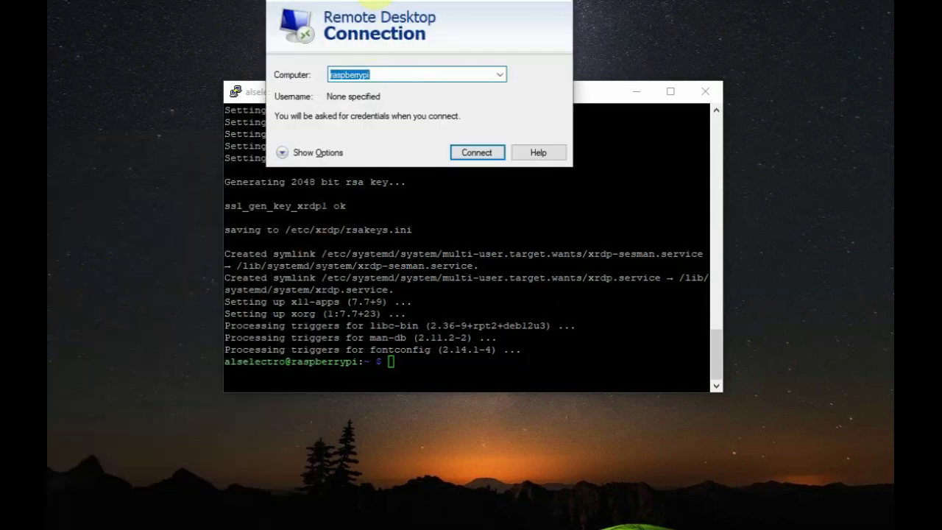
{"action": "left_click_drag", "start_coordinate": [374, 1], "coordinate": [449, 150]}
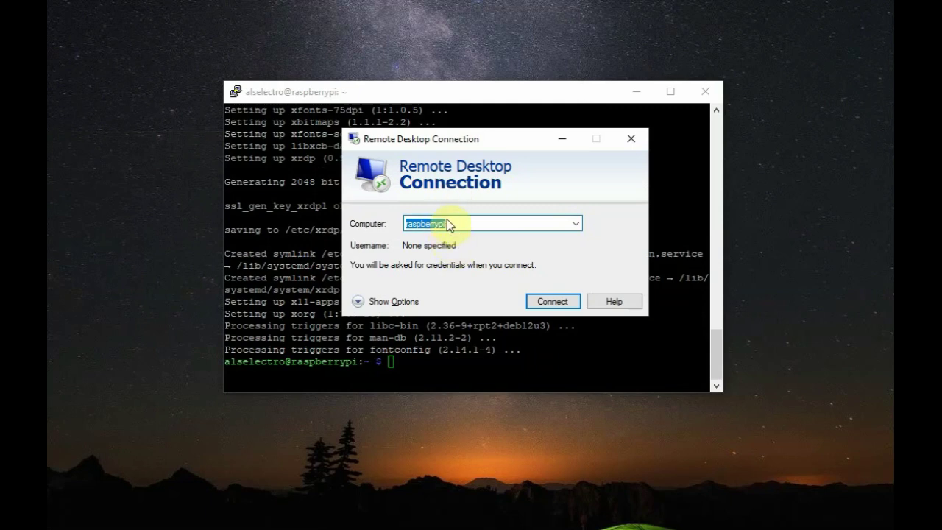
{"action": "left_click", "coordinate": [542, 305]}
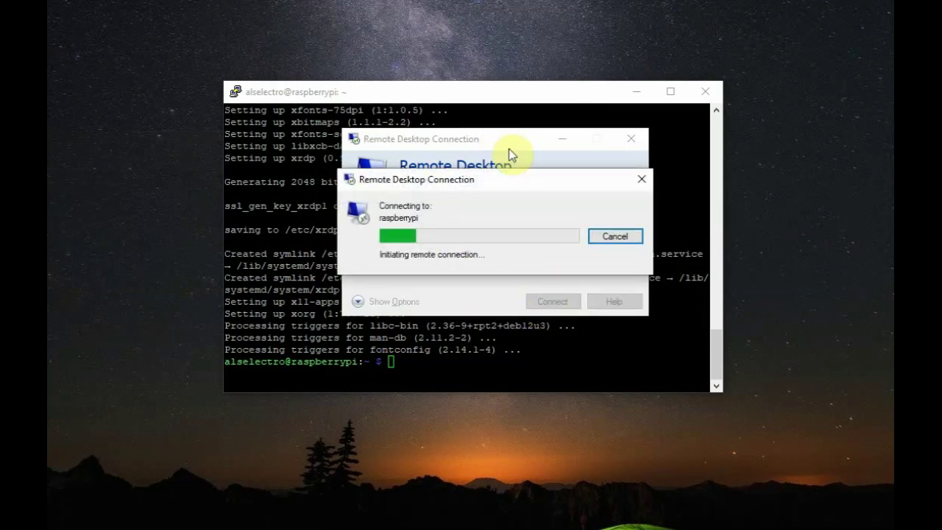
{"action": "left_click", "coordinate": [531, 291]}
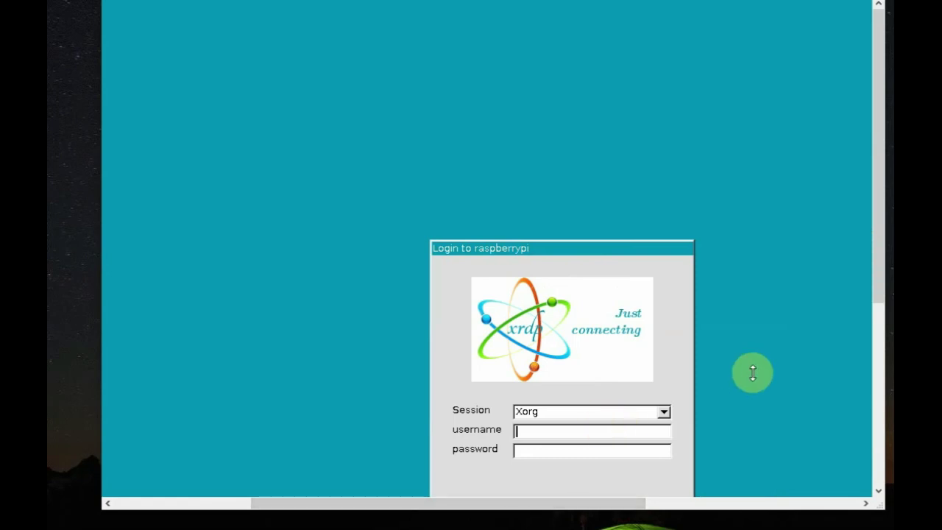
{"action": "type", "text": "a"}
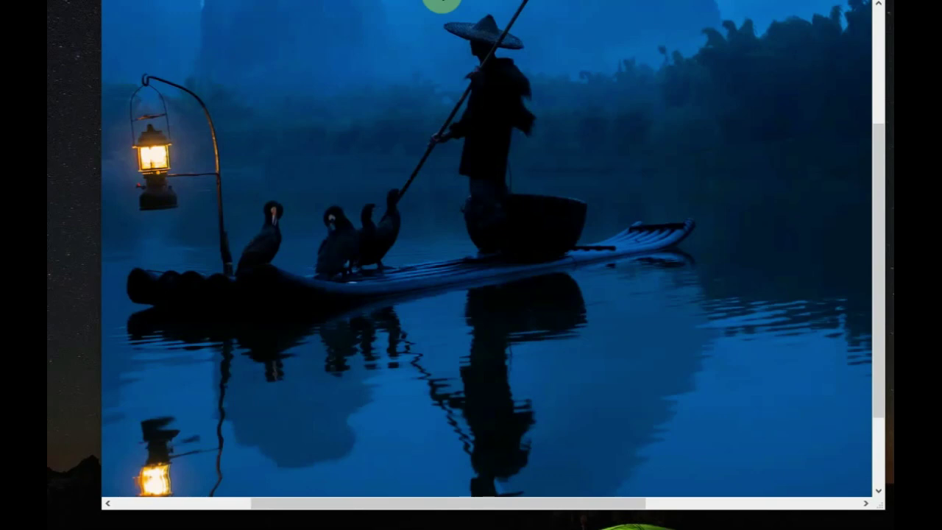
Step: Enter the password to confirm repository authentication, then launch Firefox from the Internet menu
{"action": "type", "text": "*******"}
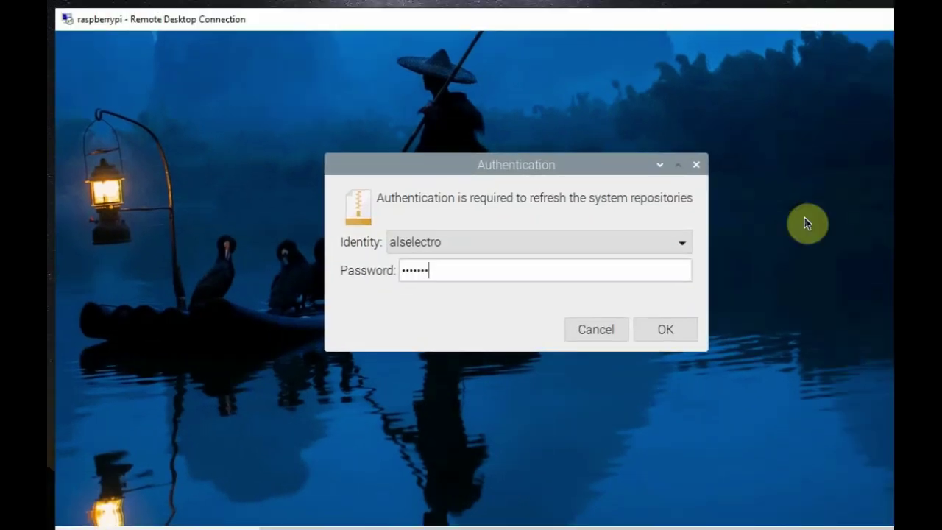
{"action": "left_click", "coordinate": [666, 329]}
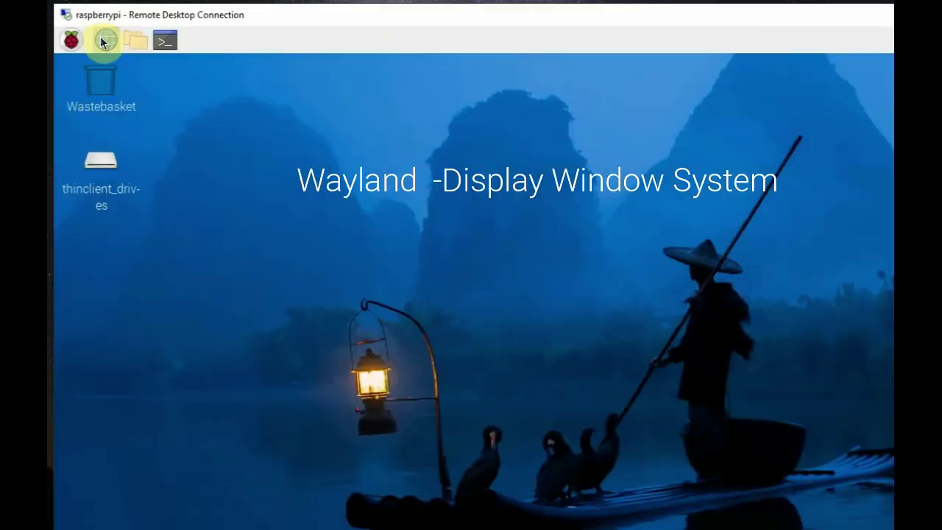
{"action": "left_click", "coordinate": [82, 43]}
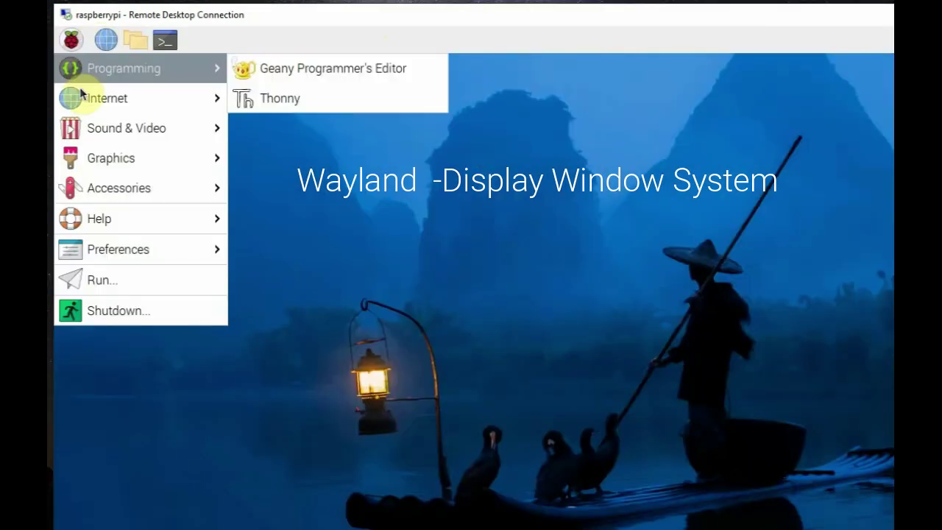
{"action": "mouse_move", "coordinate": [86, 99]}
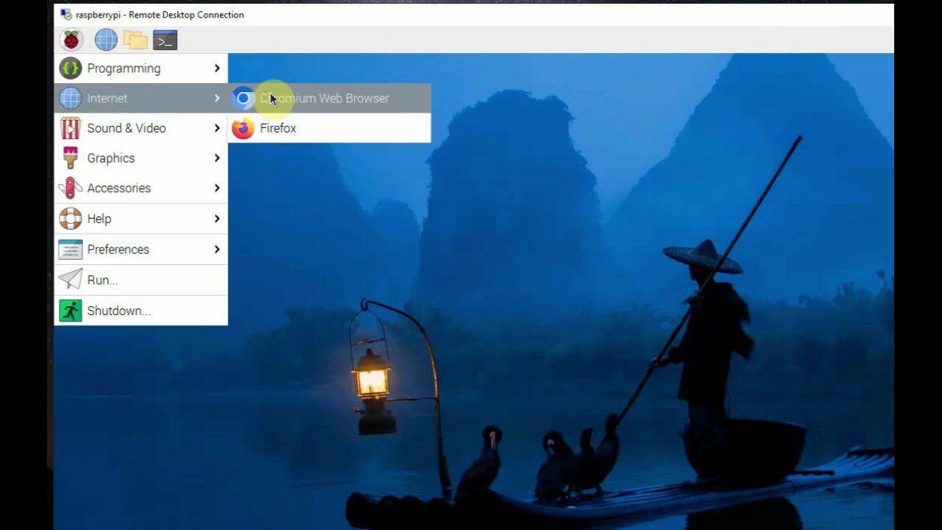
{"action": "left_click", "coordinate": [272, 137]}
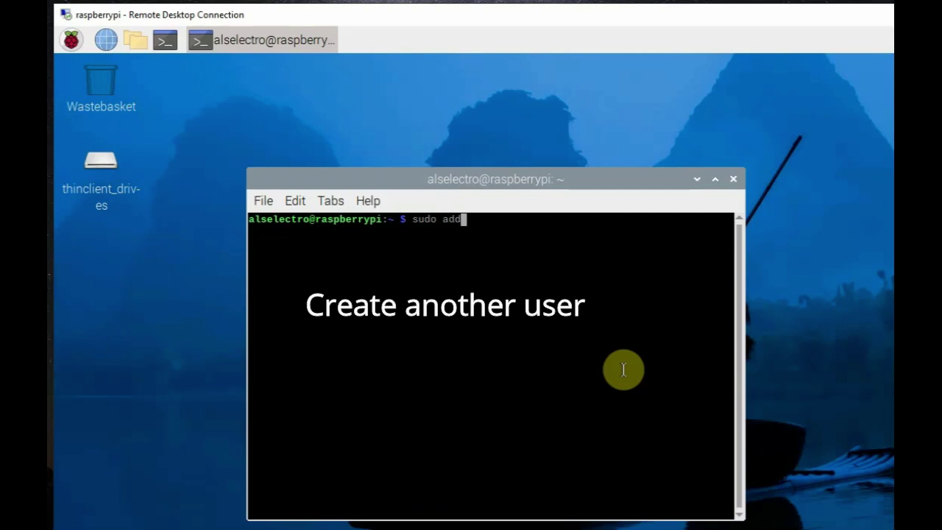
Step: Create a new user with sudo adduser, setting its password and default details, then close the terminal
{"action": "type", "text": "ser "}
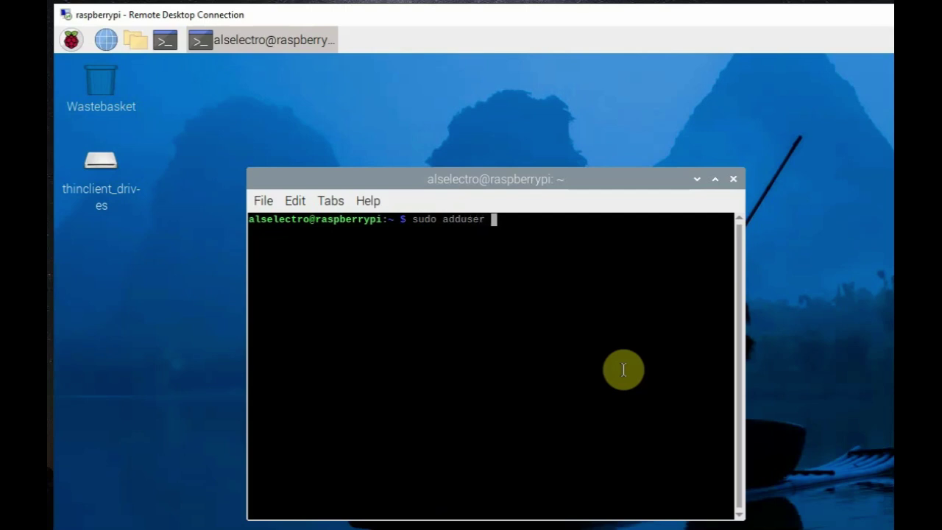
{"action": "type", "text": "als1"}
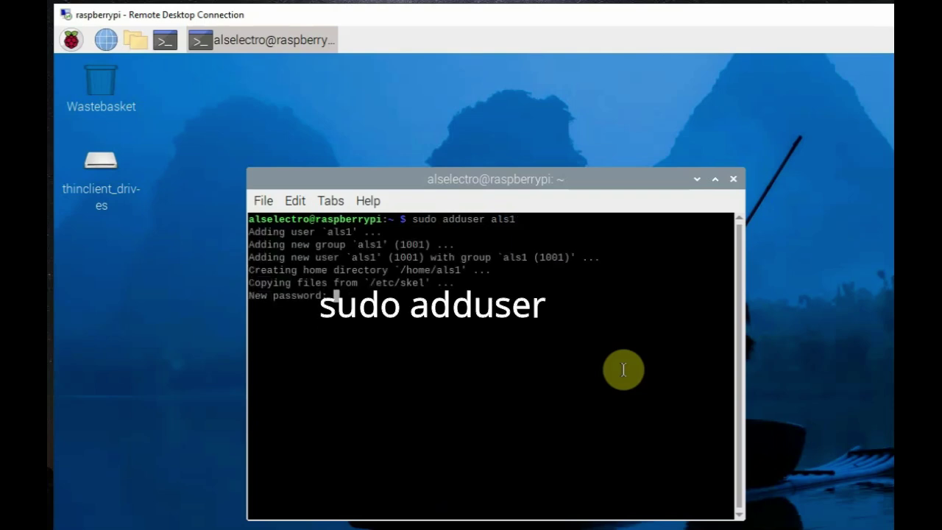
{"action": "key", "text": "Return"}
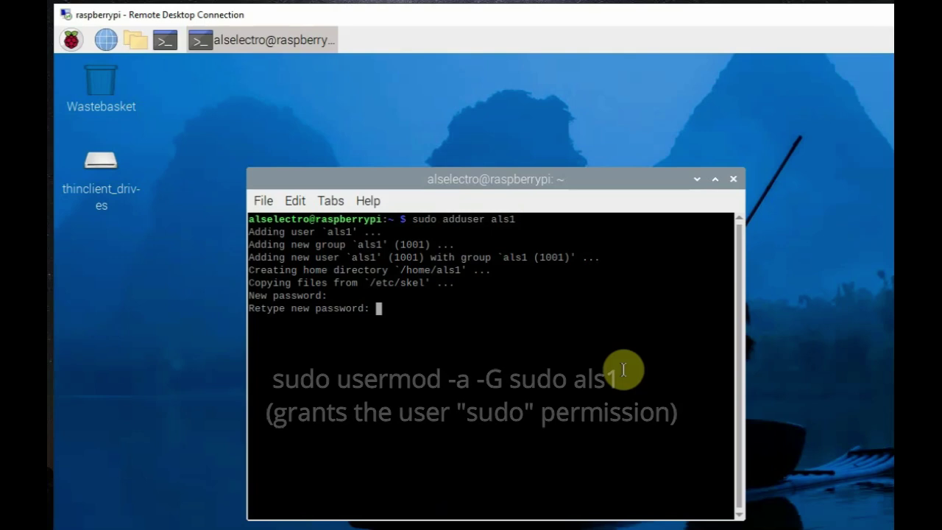
{"action": "key", "text": "Return"}
{"action": "key", "text": "Return"}
{"action": "key", "text": "Return"}
{"action": "key", "text": "Return"}
{"action": "key", "text": "Return"}
{"action": "key", "text": "Return"}
{"action": "type", "text": "y"}
{"action": "key", "text": "Return"}
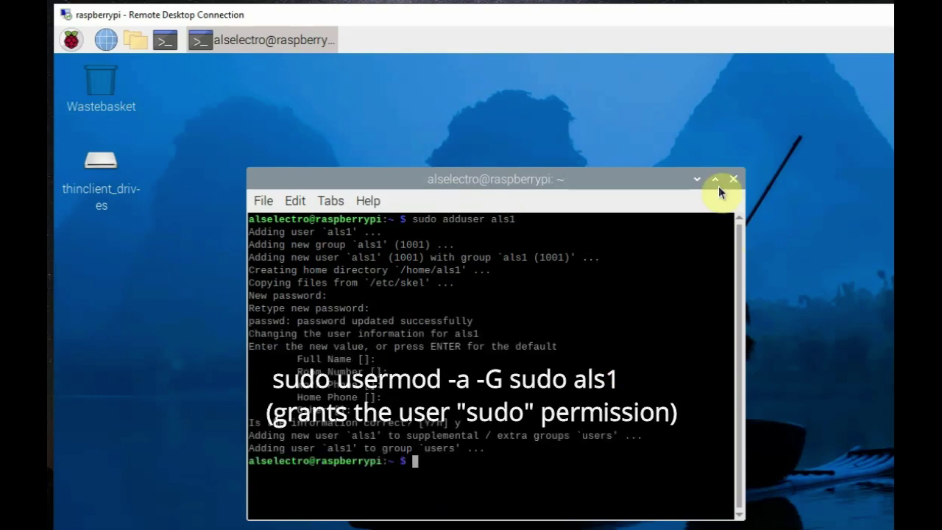
{"action": "left_click_drag", "start_coordinate": [491, 220], "coordinate": [532, 223]}
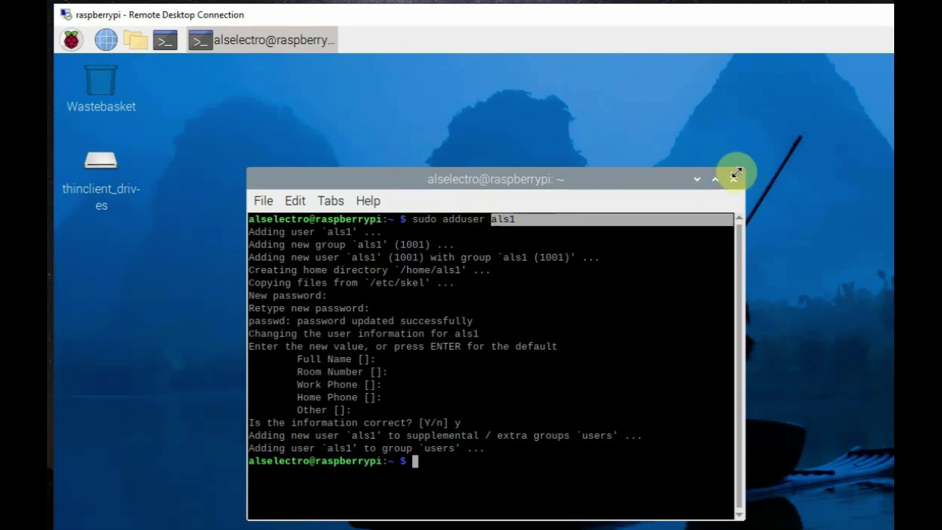
{"action": "left_click", "coordinate": [731, 179]}
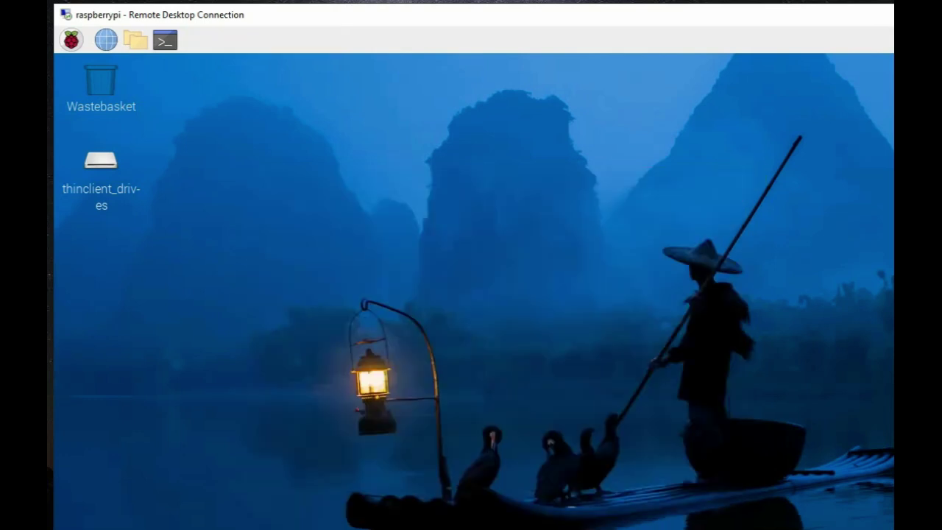
Step: Disconnect the remote session and log in to raspberrypi over PuTTY SSH as the new user
{"action": "key", "text": "alt+F4"}
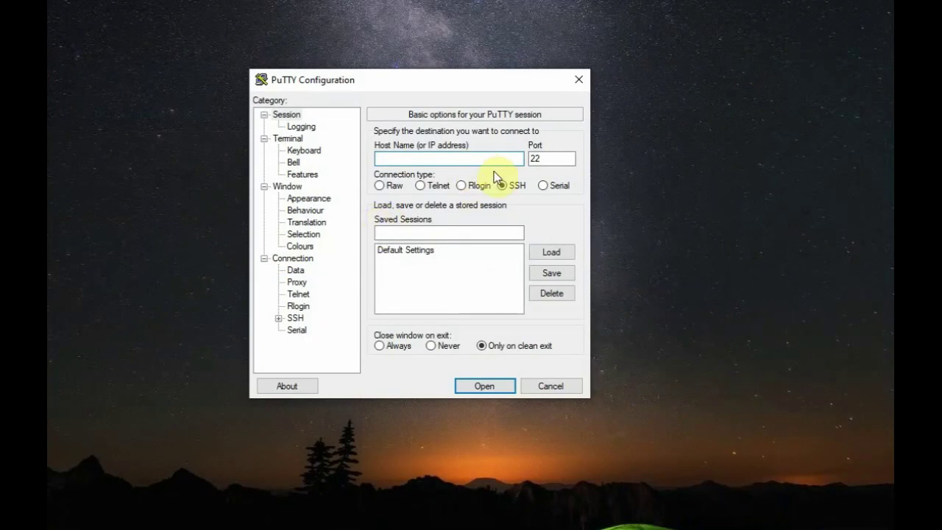
{"action": "type", "text": "ras"}
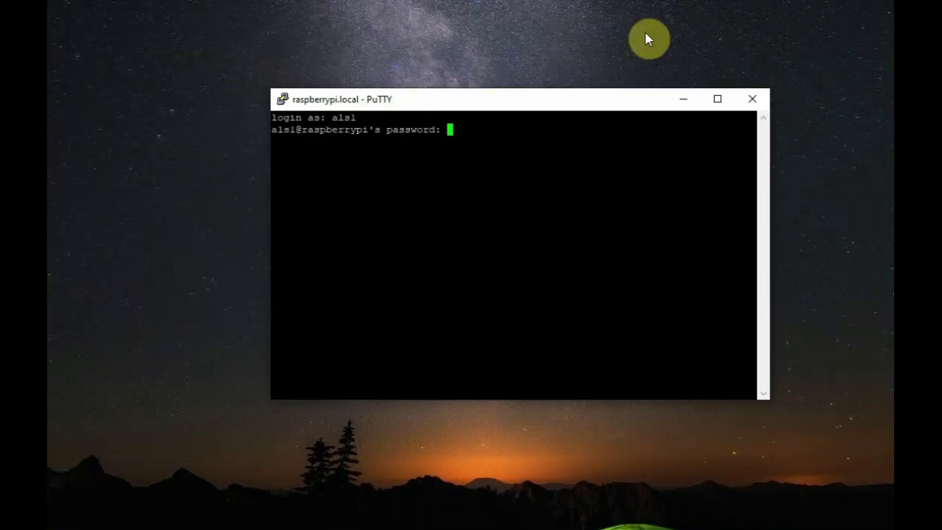
{"action": "key", "text": "Return"}
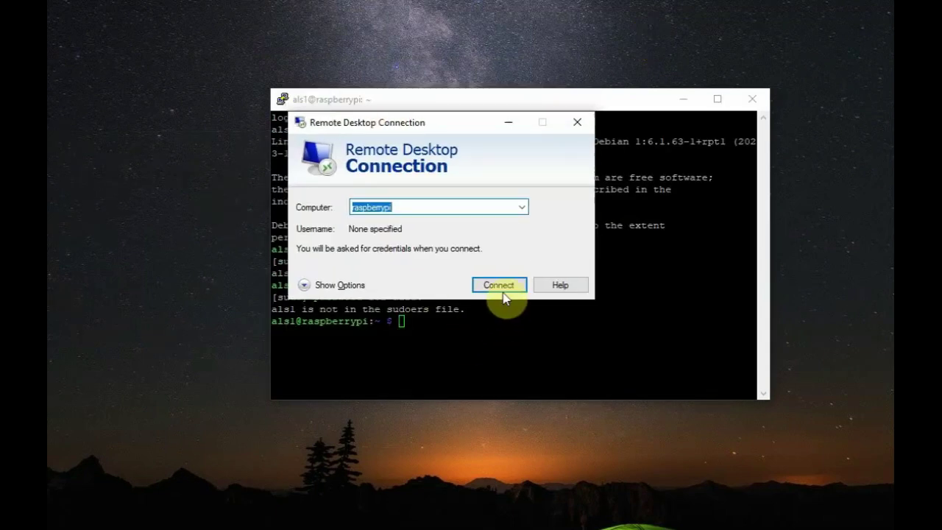
Step: Reconnect to raspberrypi via Remote Desktop, accepting the identity warning, and sign in as the new user
{"action": "left_click", "coordinate": [500, 289]}
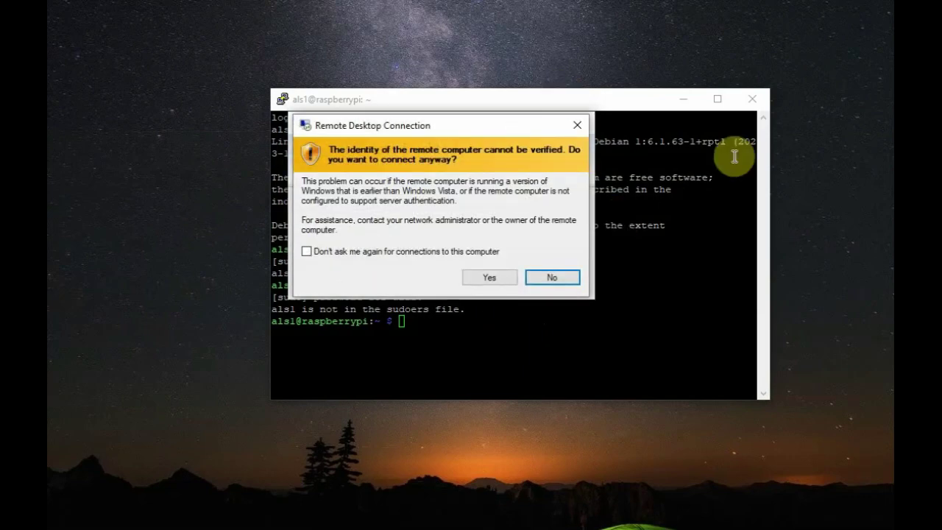
{"action": "left_click", "coordinate": [503, 276]}
{"action": "type", "text": "a"}
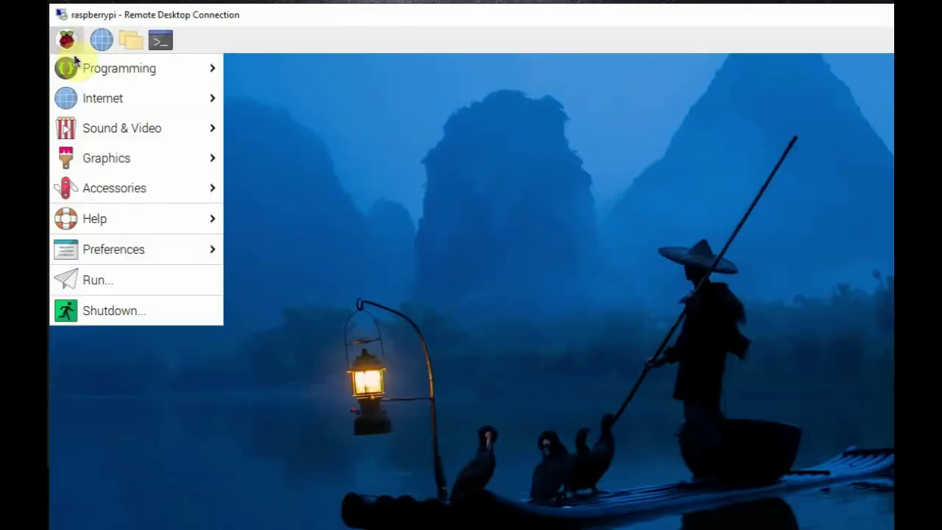
Step: Launch Firefox from the Raspberry menu and maximize it, then close it and reposition the Remote Desktop window
{"action": "mouse_move", "coordinate": [84, 102]}
{"action": "left_click", "coordinate": [281, 128]}
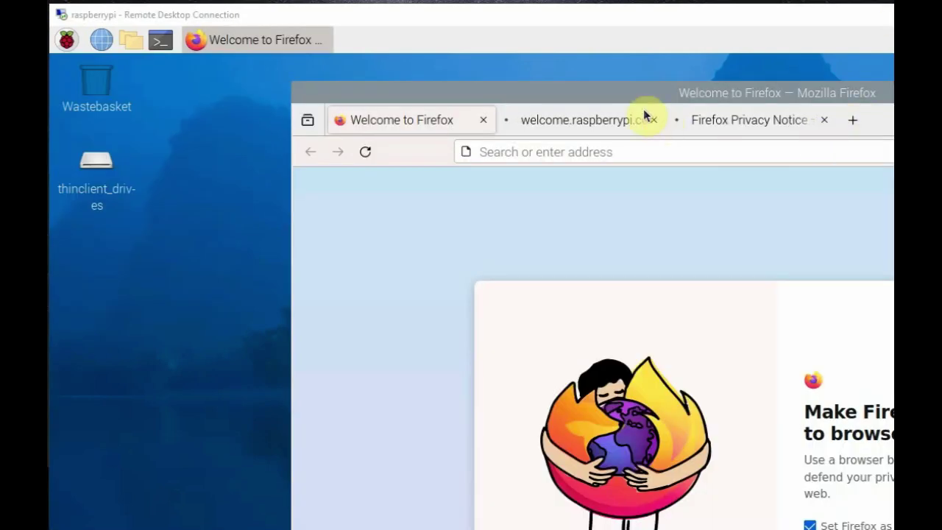
{"action": "left_click_drag", "start_coordinate": [641, 98], "coordinate": [515, 160]}
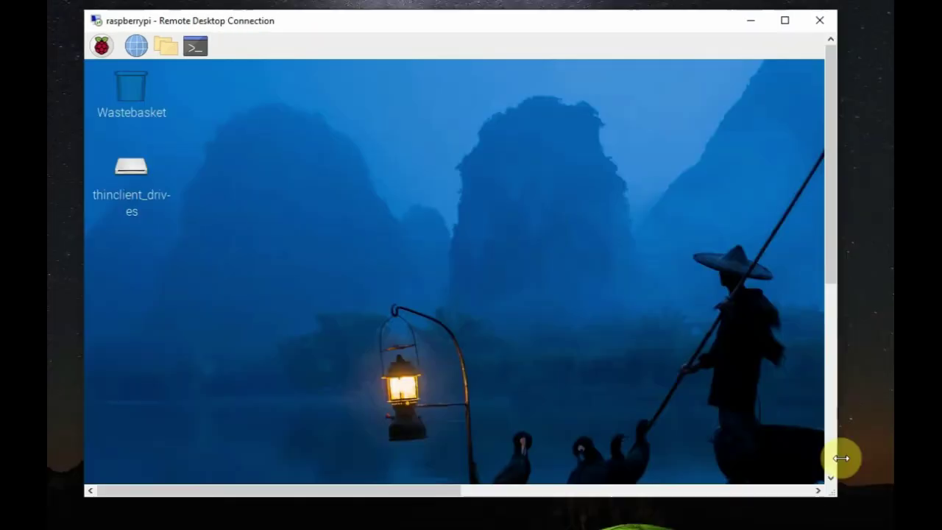
{"action": "left_click_drag", "start_coordinate": [841, 451], "coordinate": [894, 452]}
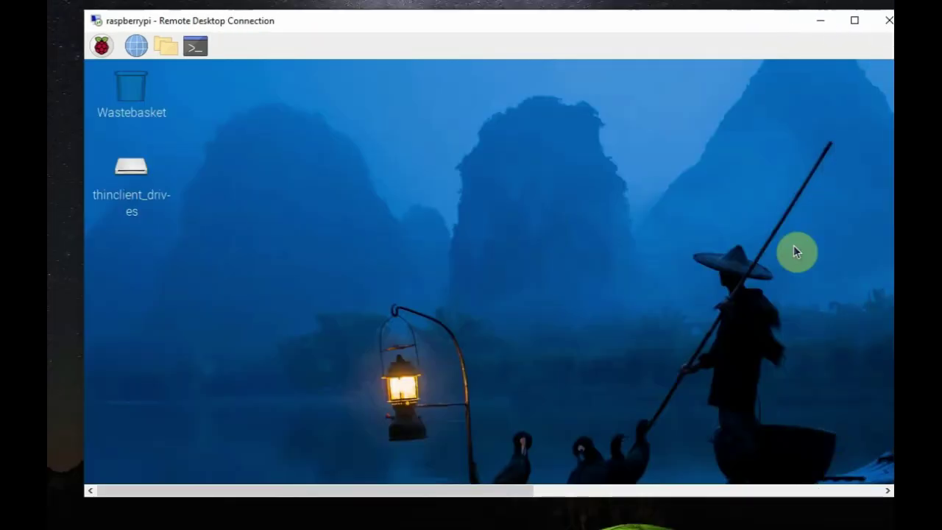
{"action": "left_click_drag", "start_coordinate": [482, 21], "coordinate": [451, 25]}
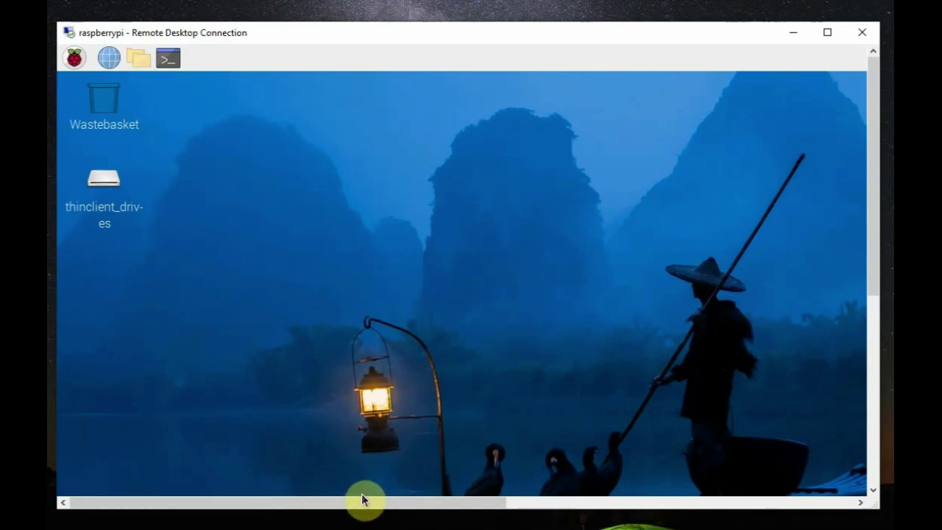
{"action": "left_click_drag", "start_coordinate": [362, 507], "coordinate": [707, 522]}
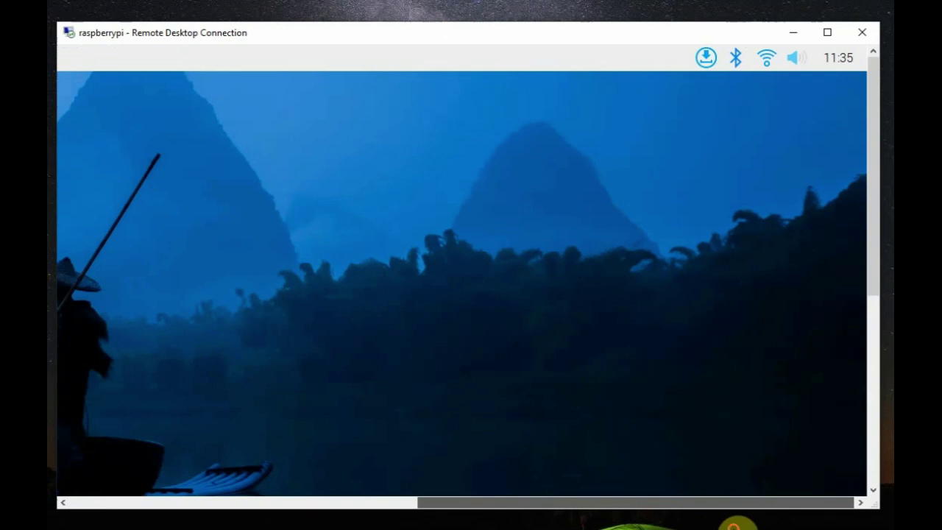
Step: Inspect the software updates and Bluetooth tray menus
{"action": "left_click", "coordinate": [712, 65]}
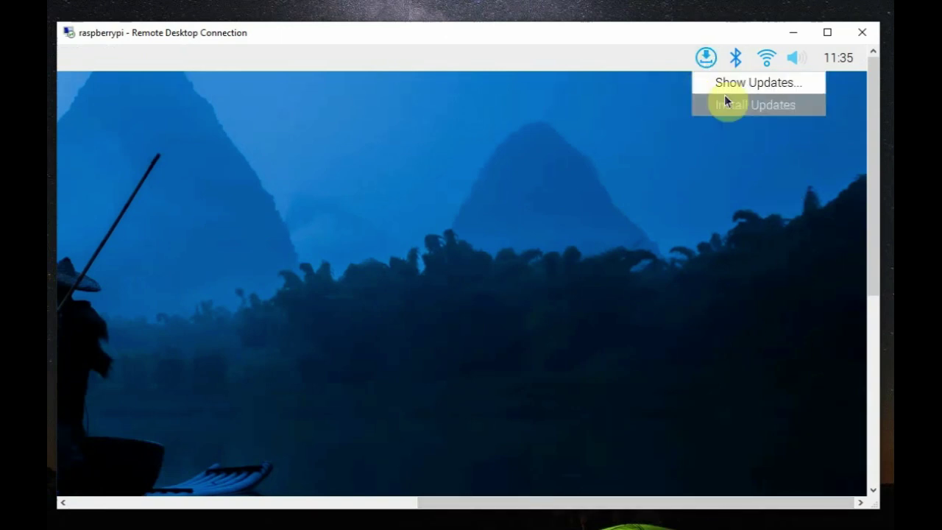
{"action": "left_click", "coordinate": [736, 66]}
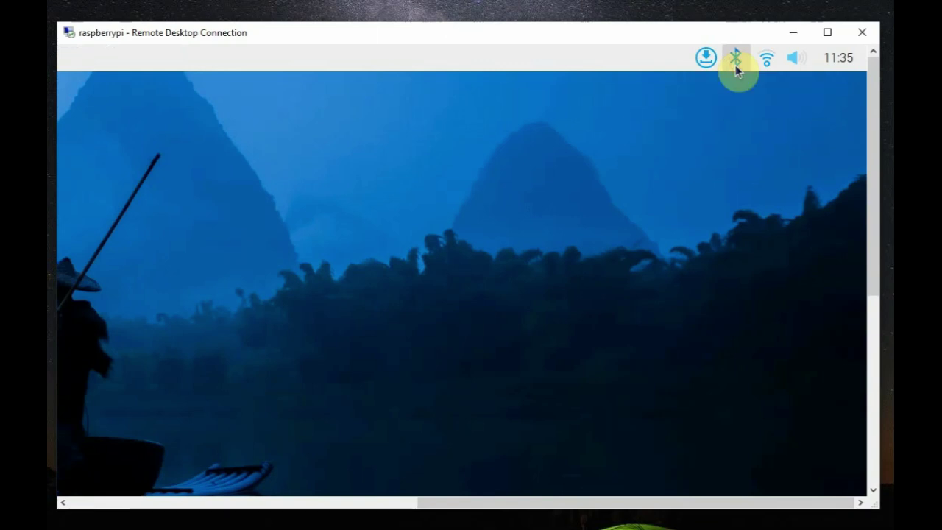
{"action": "left_click", "coordinate": [739, 68]}
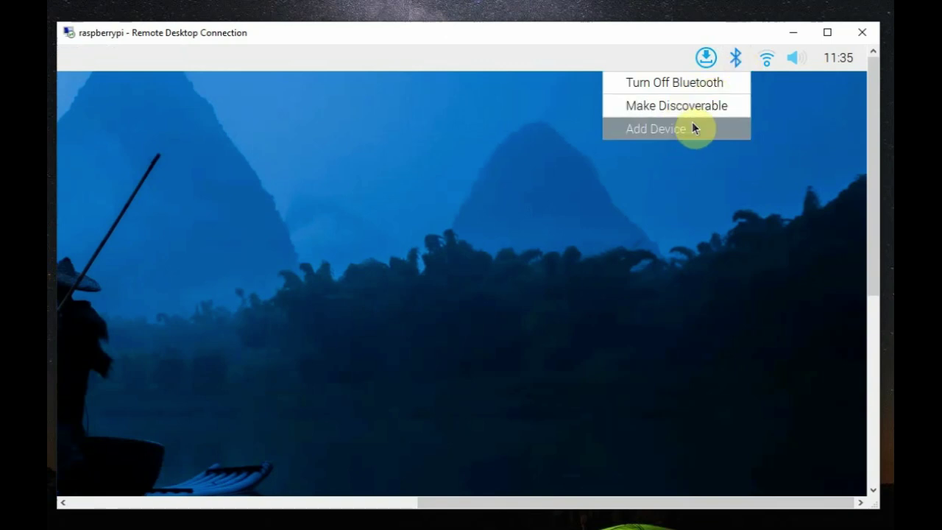
{"action": "left_click", "coordinate": [770, 63]}
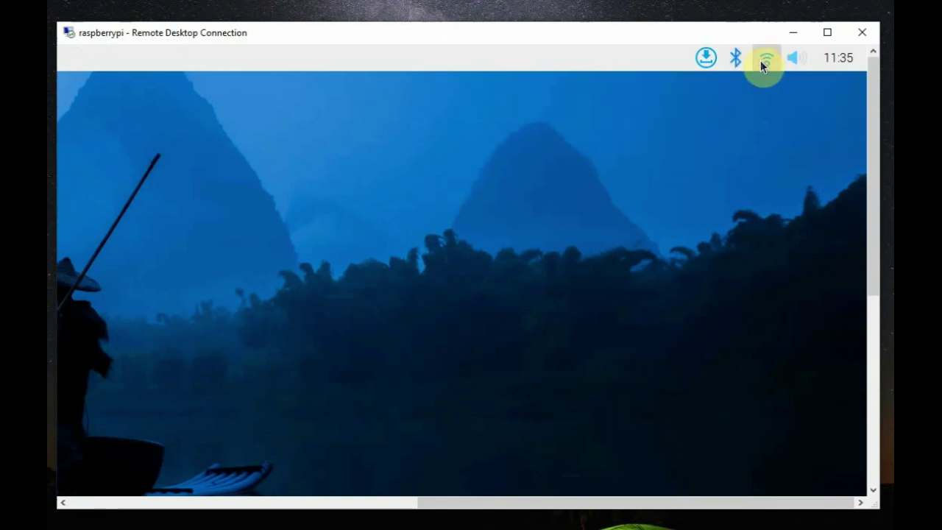
Step: Check the Wi-Fi menu (connected, 80% signal, IP 192.168.1.7) and the volume control
{"action": "left_click", "coordinate": [769, 62]}
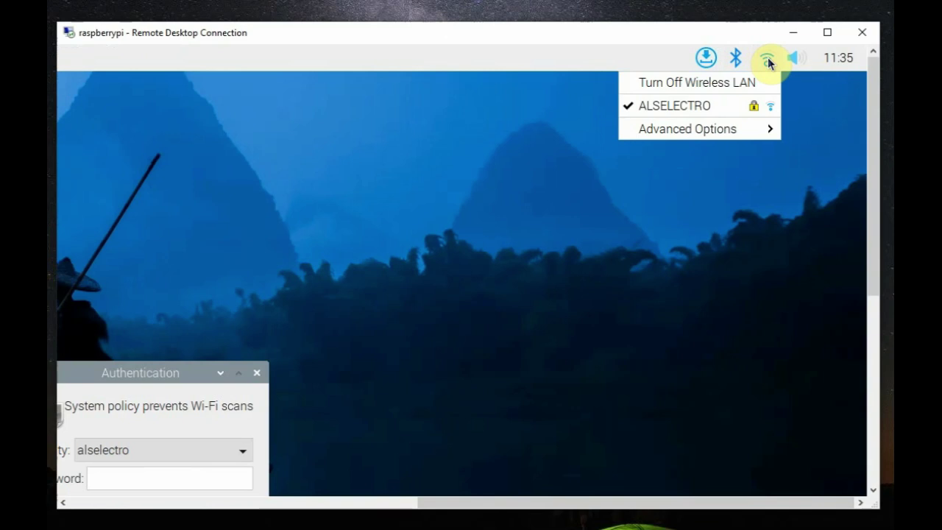
{"action": "mouse_move", "coordinate": [732, 130]}
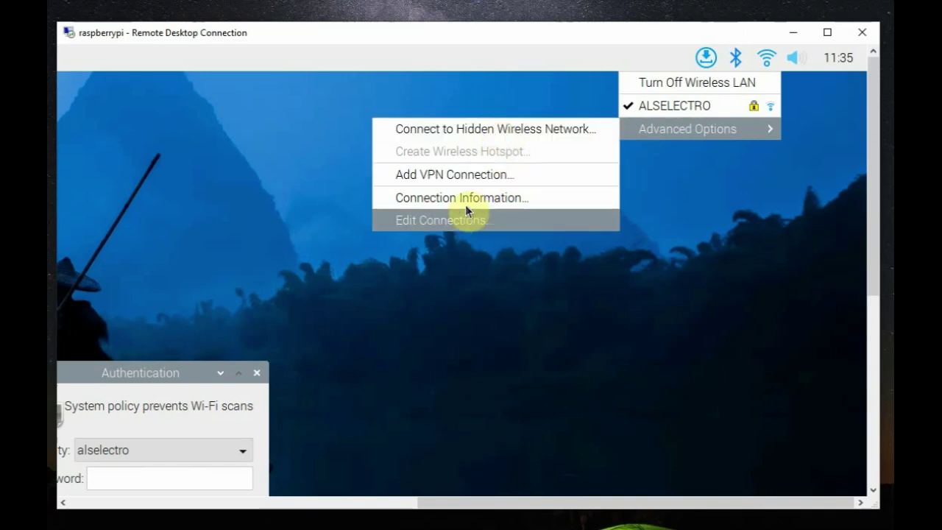
{"action": "left_click", "coordinate": [729, 173]}
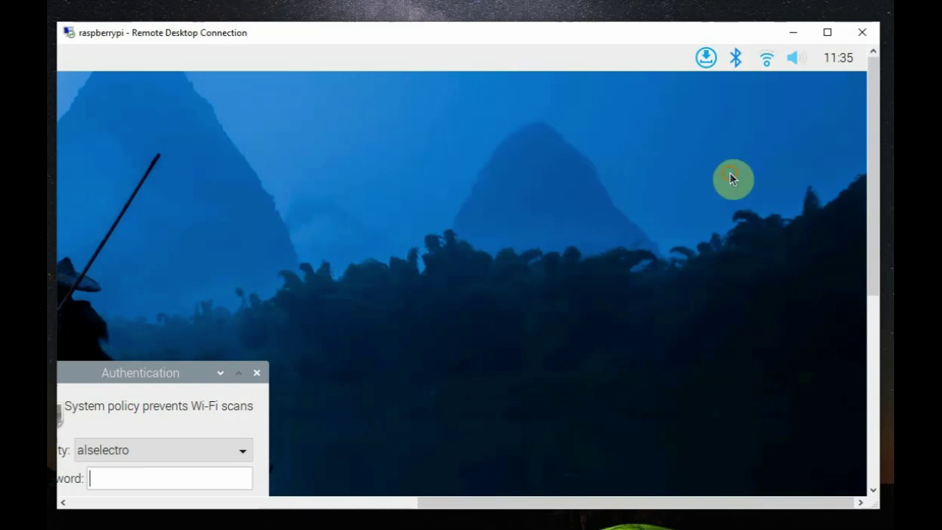
{"action": "left_click", "coordinate": [800, 61]}
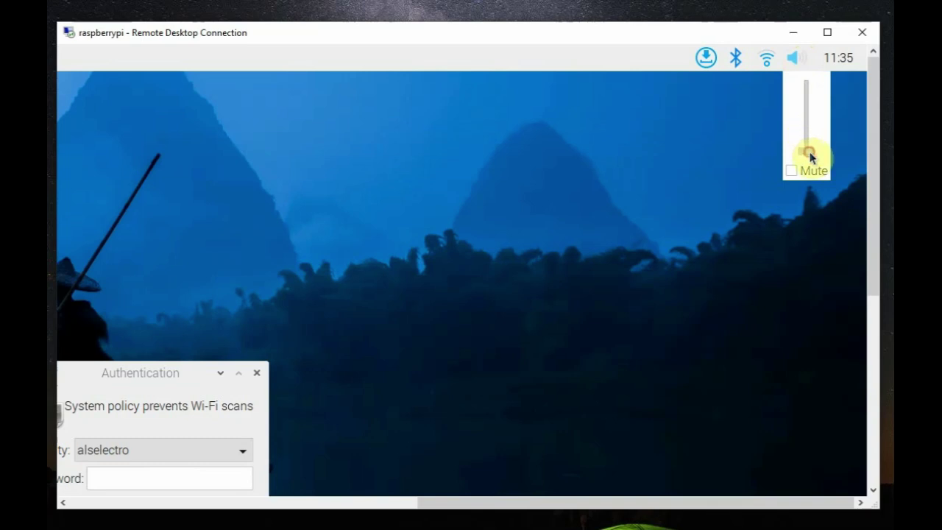
{"action": "mouse_move", "coordinate": [809, 156]}
{"action": "left_mouse_down"}
{"action": "mouse_move", "coordinate": [809, 131]}
{"action": "mouse_move", "coordinate": [809, 152]}
{"action": "mouse_move", "coordinate": [808, 141]}
{"action": "left_mouse_up"}
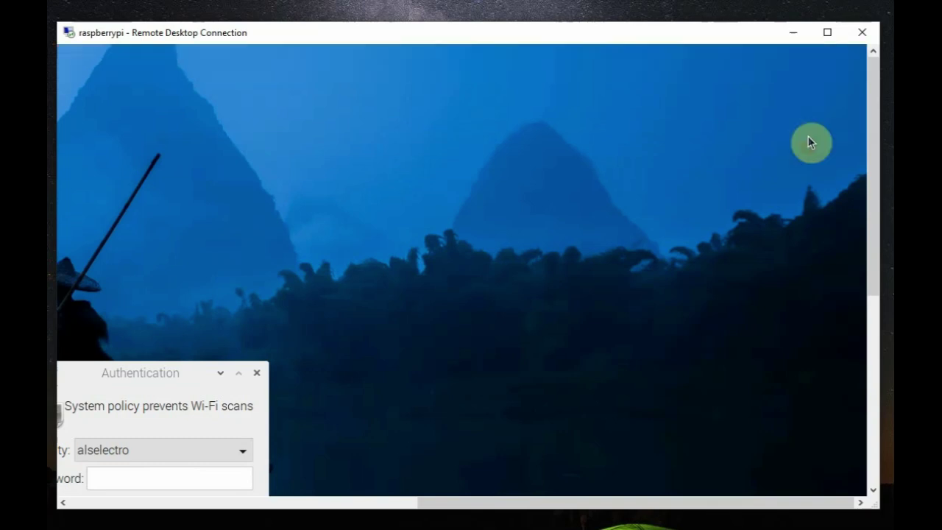
{"action": "mouse_move", "coordinate": [773, 65]}
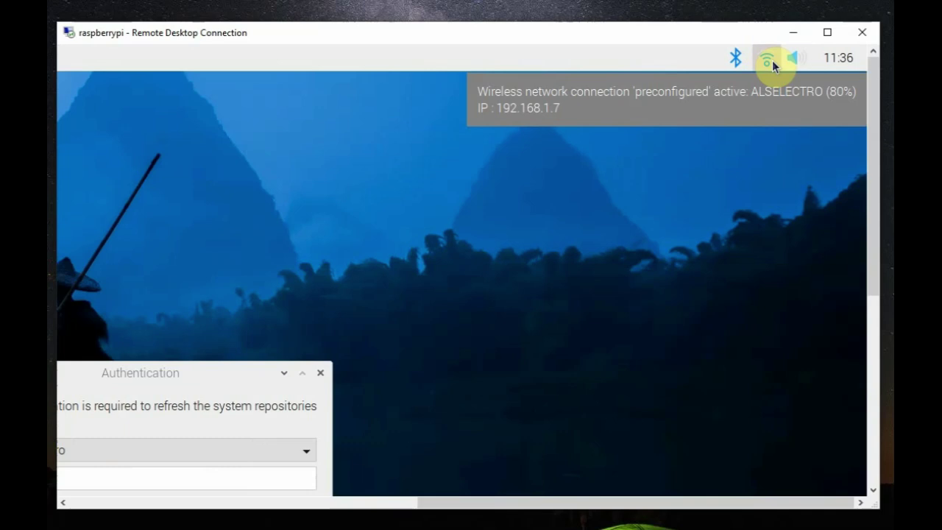
Step: Open Add / Remove Panel Items to view the panel preferences, then close them
{"action": "right_click", "coordinate": [647, 56]}
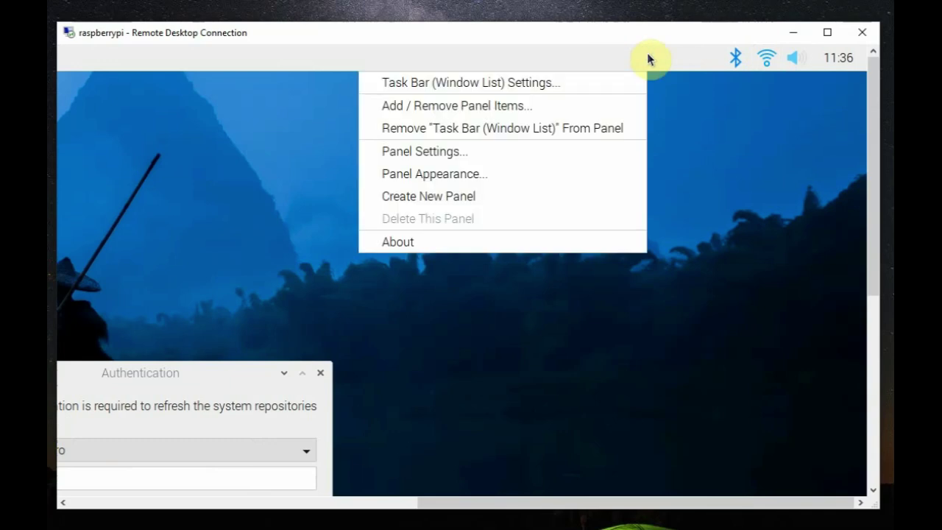
{"action": "left_click", "coordinate": [539, 110]}
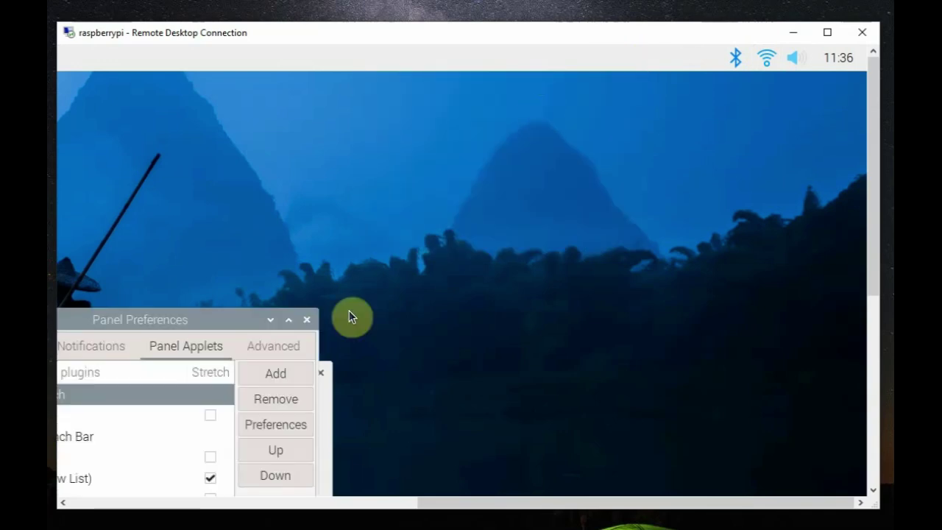
{"action": "left_click_drag", "start_coordinate": [235, 320], "coordinate": [491, 228]}
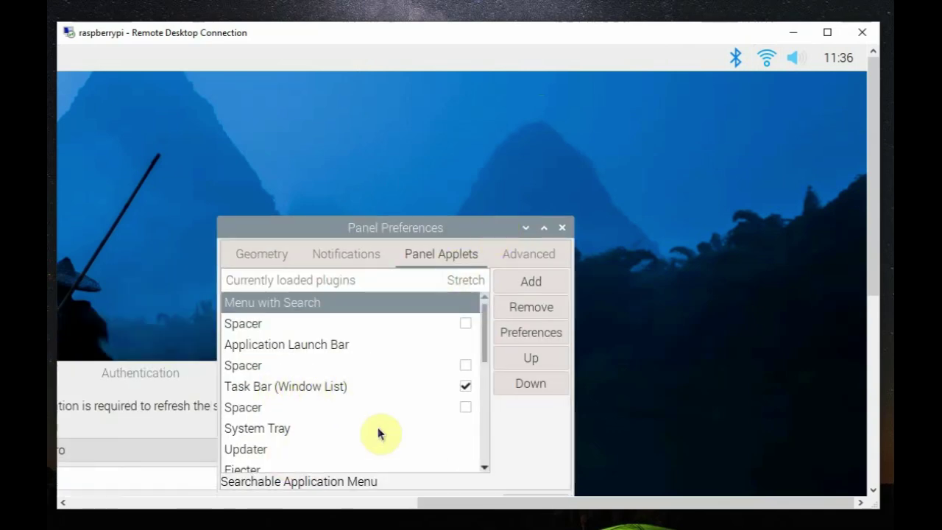
{"action": "scroll", "coordinate": [380, 374], "scroll_direction": "down", "scroll_amount": 3}
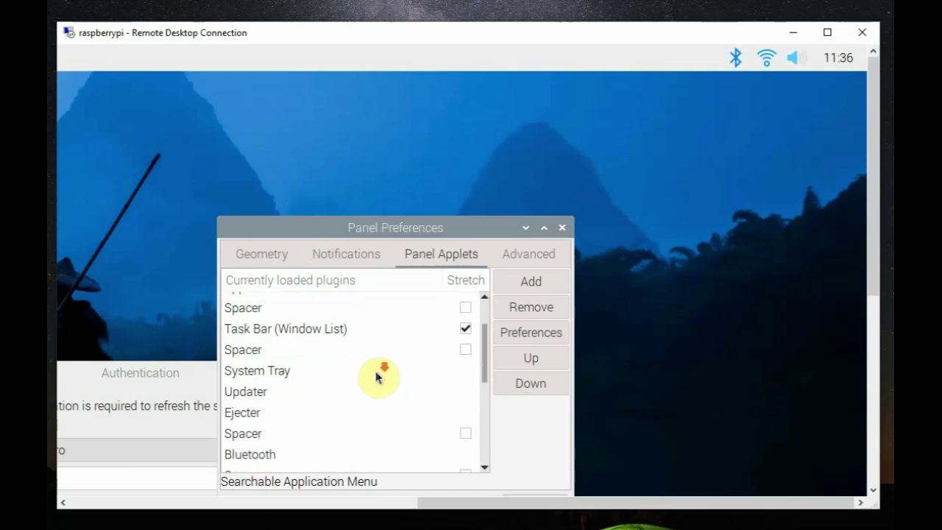
{"action": "left_click", "coordinate": [528, 253]}
{"action": "left_click", "coordinate": [562, 228]}
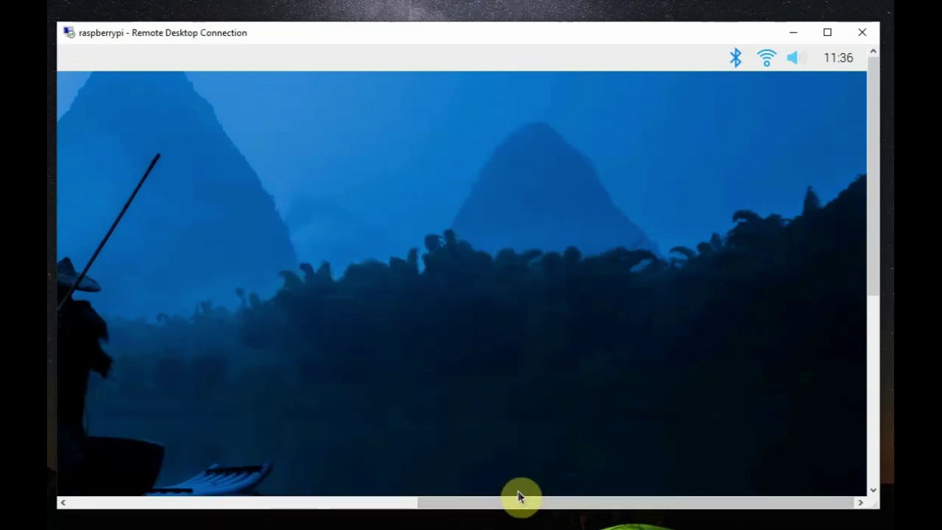
{"action": "left_click_drag", "start_coordinate": [490, 503], "coordinate": [66, 398]}
Step: Open the home folder in the file manager and start a terminal window
{"action": "left_click", "coordinate": [137, 59]}
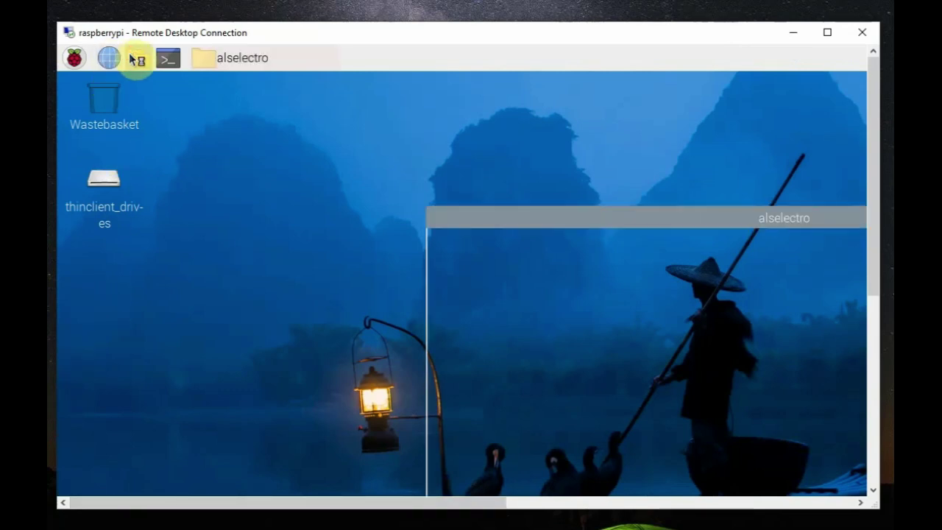
{"action": "left_click_drag", "start_coordinate": [542, 215], "coordinate": [144, 126]}
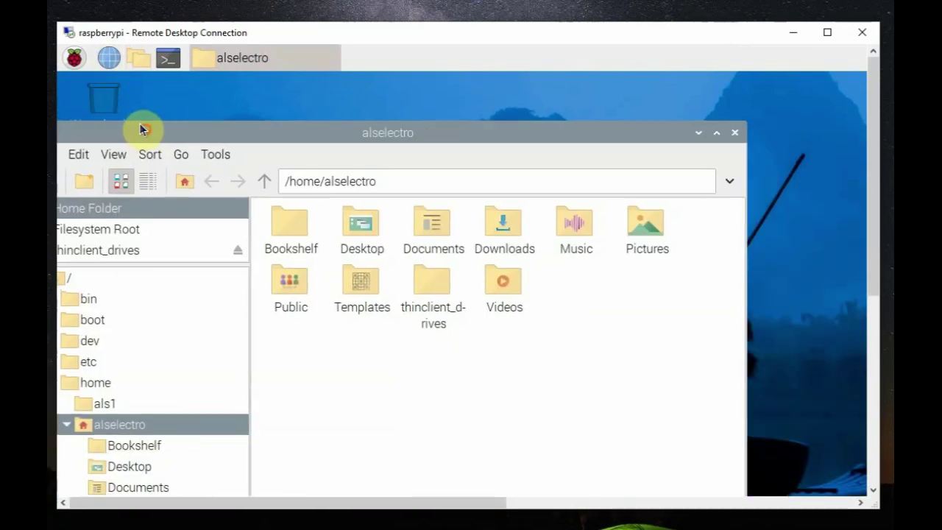
{"action": "left_click", "coordinate": [163, 65]}
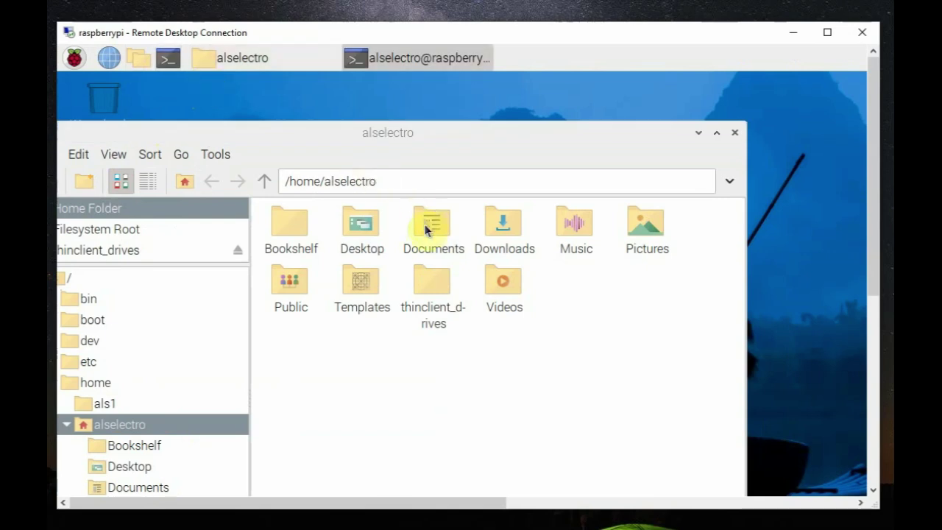
{"action": "right_click", "coordinate": [524, 59]}
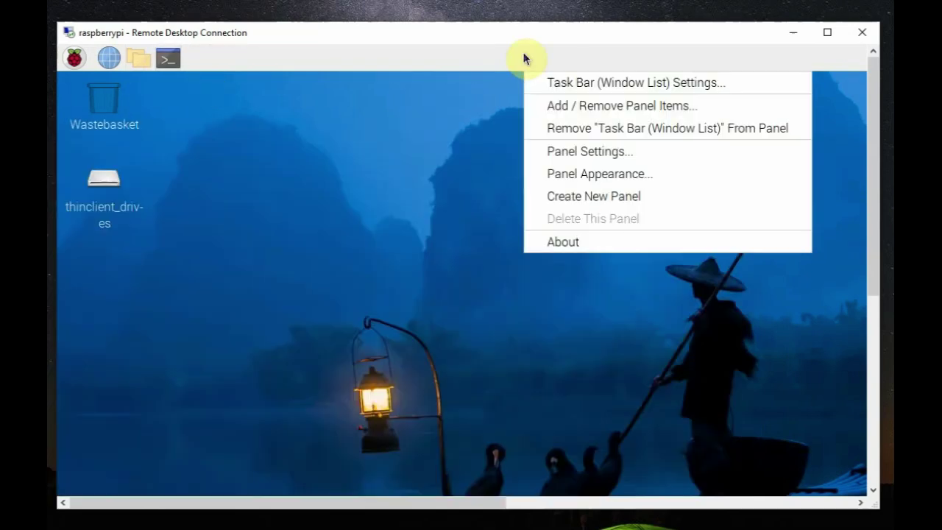
Step: Open Panel Settings and centre the Panel Preferences dialog showing Top edge, 10% width, 36-pixel height
{"action": "left_click", "coordinate": [600, 153]}
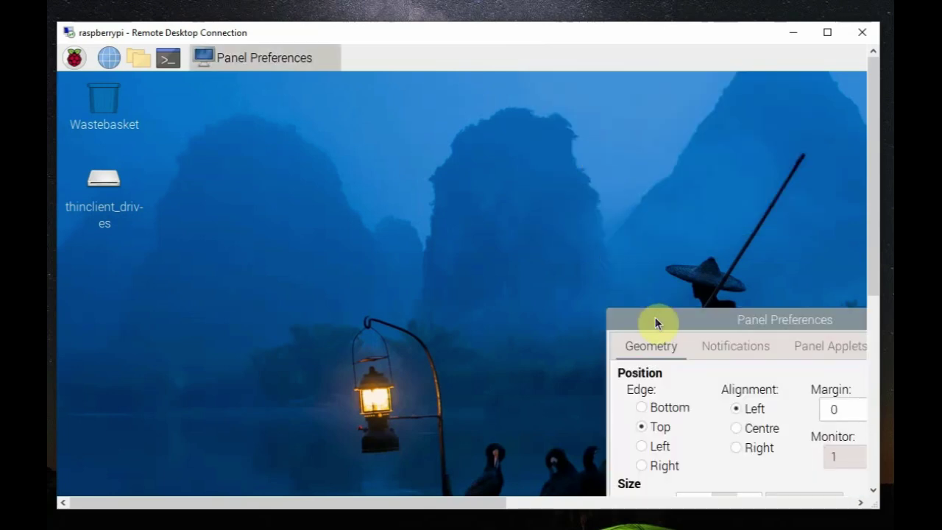
{"action": "left_click_drag", "start_coordinate": [656, 322], "coordinate": [313, 132]}
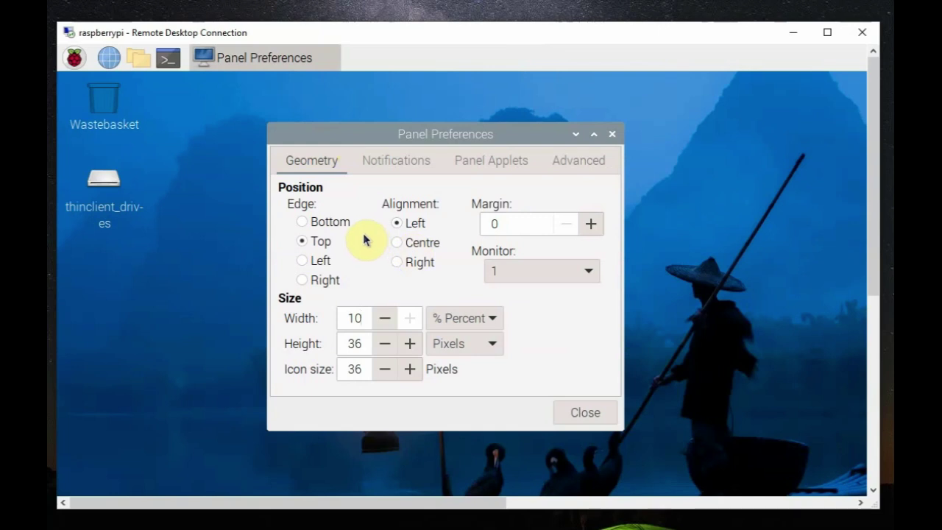
{"action": "left_click", "coordinate": [390, 162]}
{"action": "left_click", "coordinate": [493, 161]}
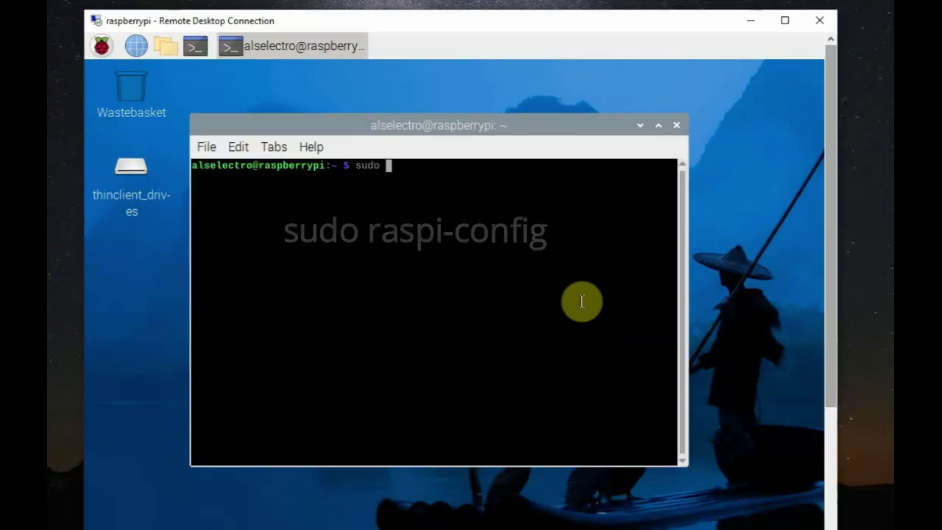
{"action": "type", "text": "raspi"}
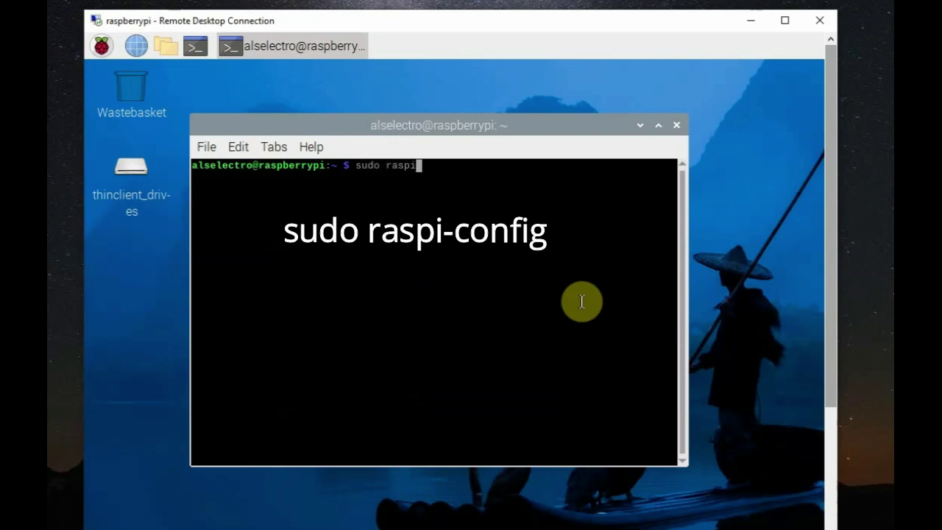
{"action": "type", "text": "-config"}
{"action": "key", "text": "Return"}
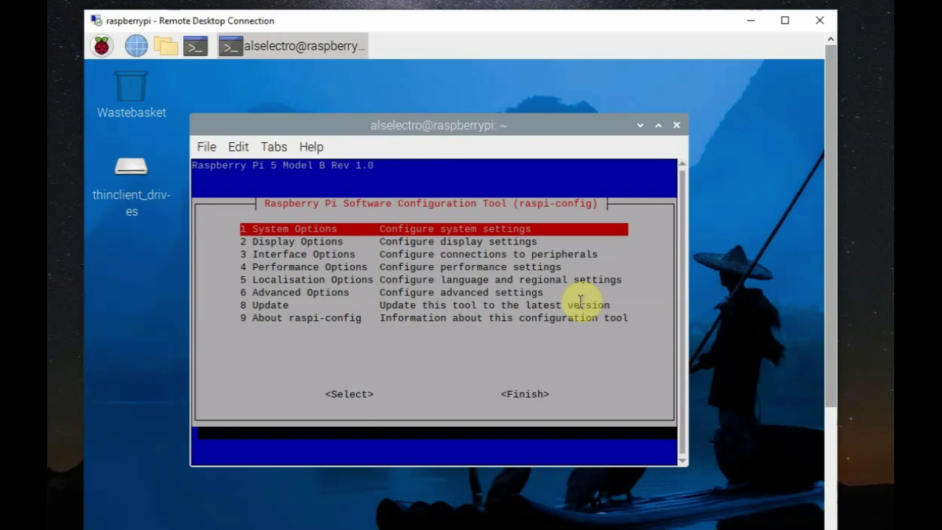
{"action": "key", "text": "Down"}
{"action": "key", "text": "Down"}
{"action": "key", "text": "Down"}
{"action": "key", "text": "Down"}
{"action": "key", "text": "Down"}
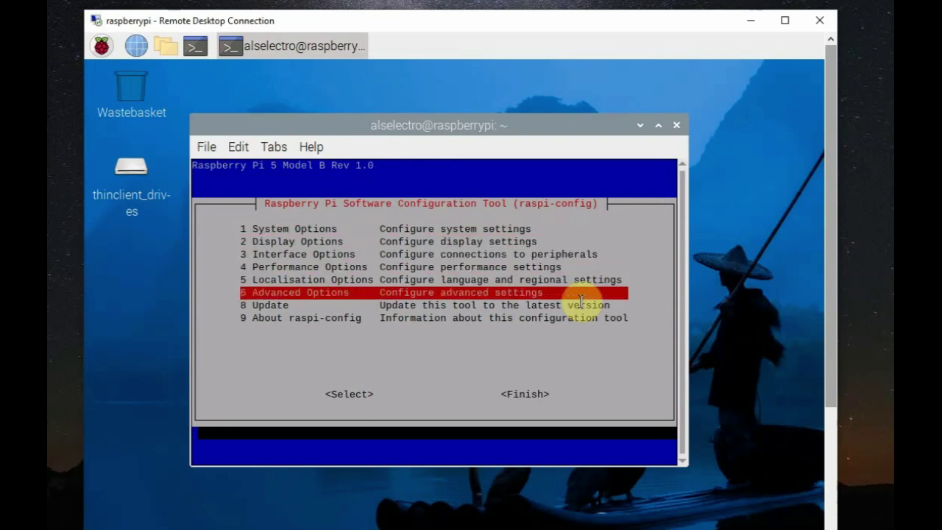
{"action": "key", "text": "Return"}
{"action": "key", "text": "Down"}
{"action": "key", "text": "Down"}
{"action": "key", "text": "Down"}
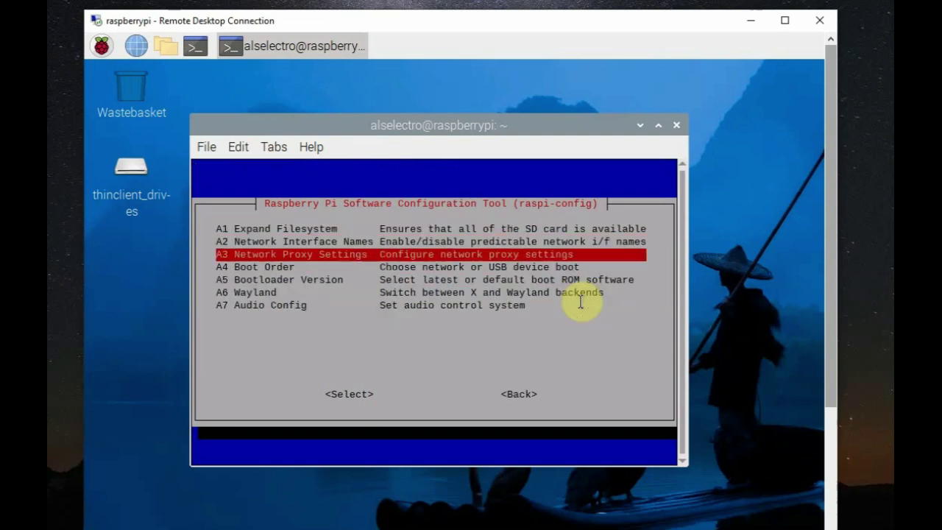
{"action": "key", "text": "Down"}
{"action": "key", "text": "Down"}
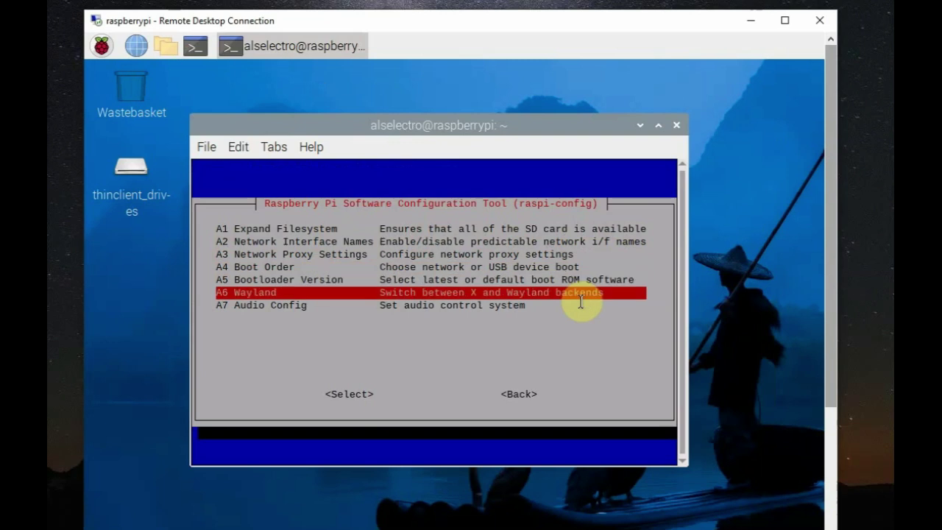
{"action": "key", "text": "Return"}
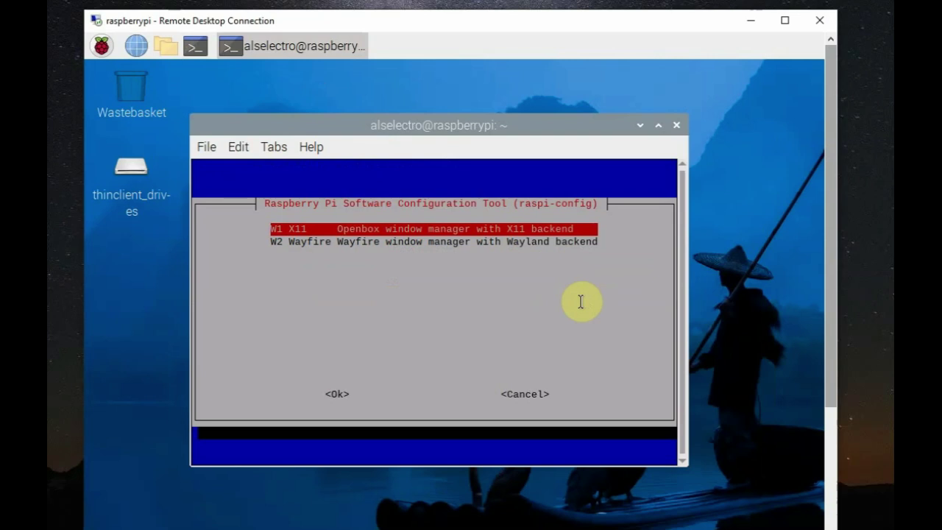
{"action": "key", "text": "Down"}
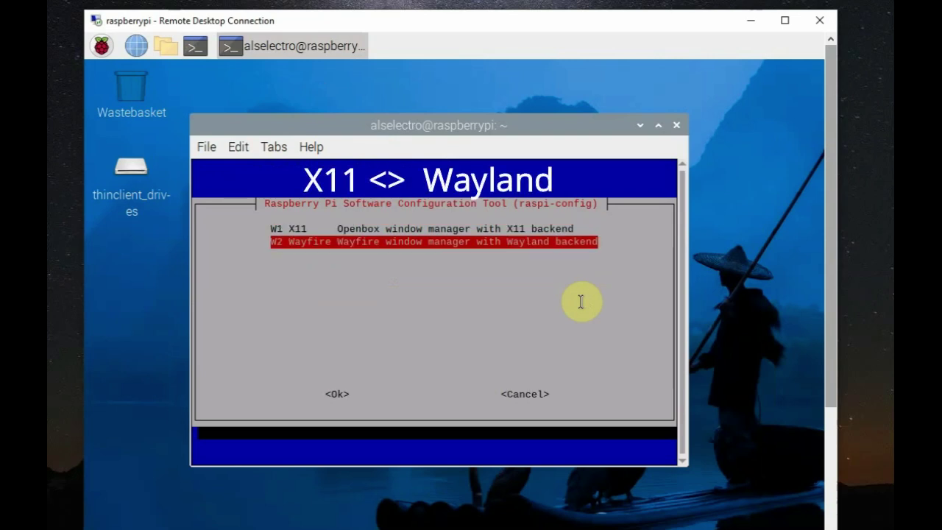
{"action": "key", "text": "Up"}
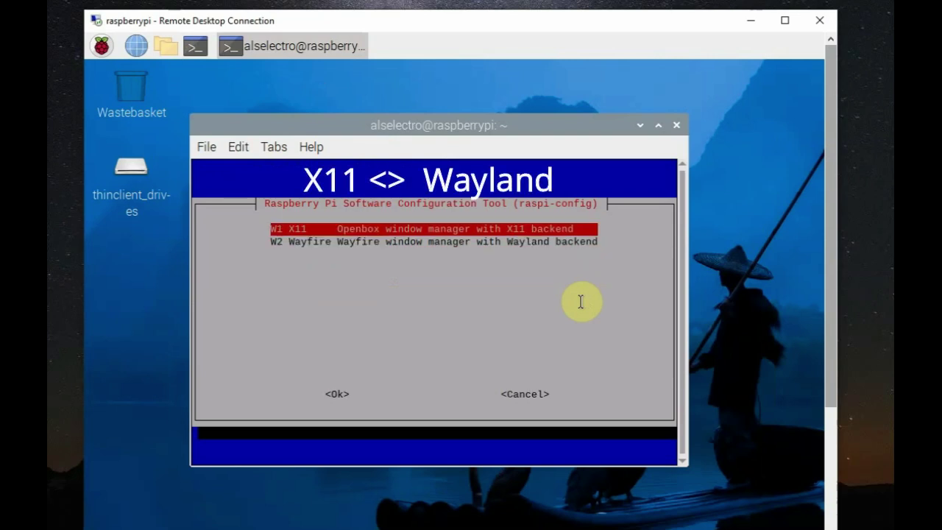
{"action": "key", "text": "Tab"}
{"action": "key", "text": "Tab"}
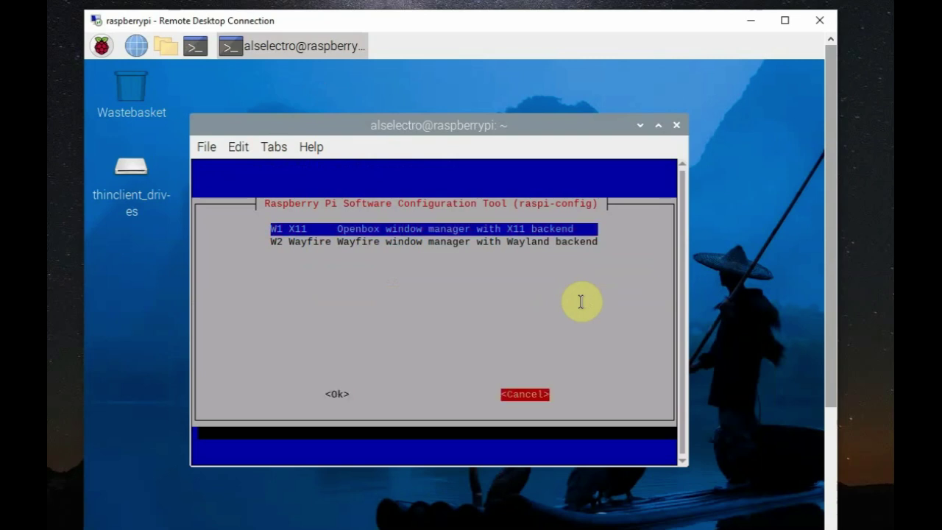
{"action": "key", "text": "Return"}
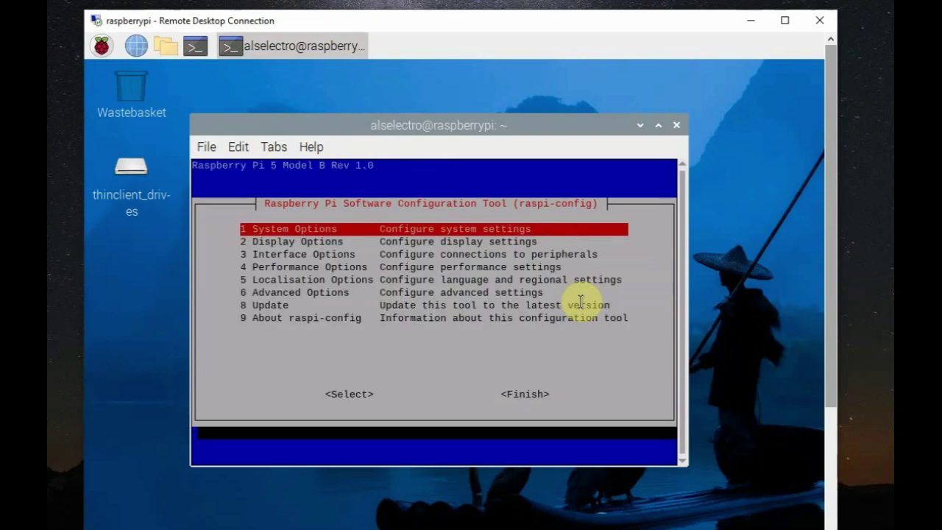
{"action": "key", "text": "Tab"}
{"action": "key", "text": "Tab"}
{"action": "key", "text": "Return"}
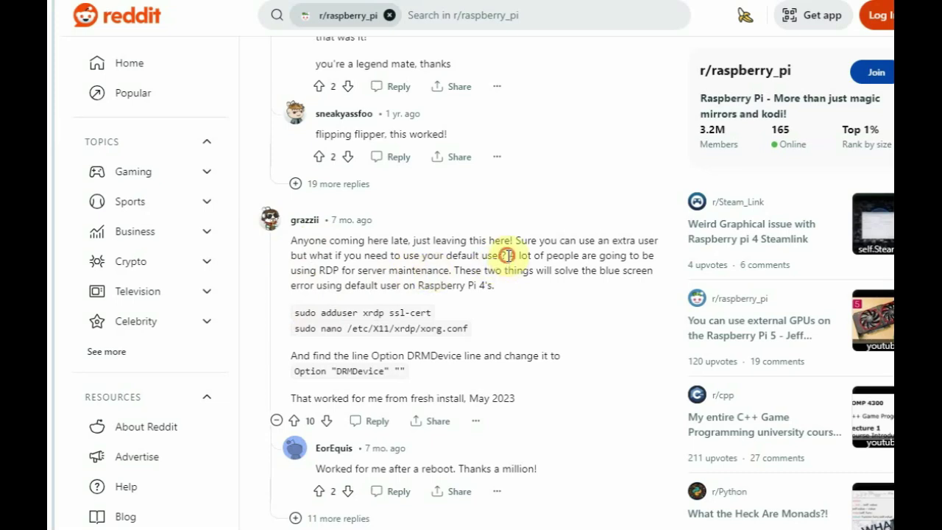
Step: Select and copy 'sudo adduser xrdp ssl-cert' from the Reddit comment's code block
{"action": "left_click_drag", "start_coordinate": [508, 256], "coordinate": [543, 283]}
{"action": "left_click", "coordinate": [572, 322]}
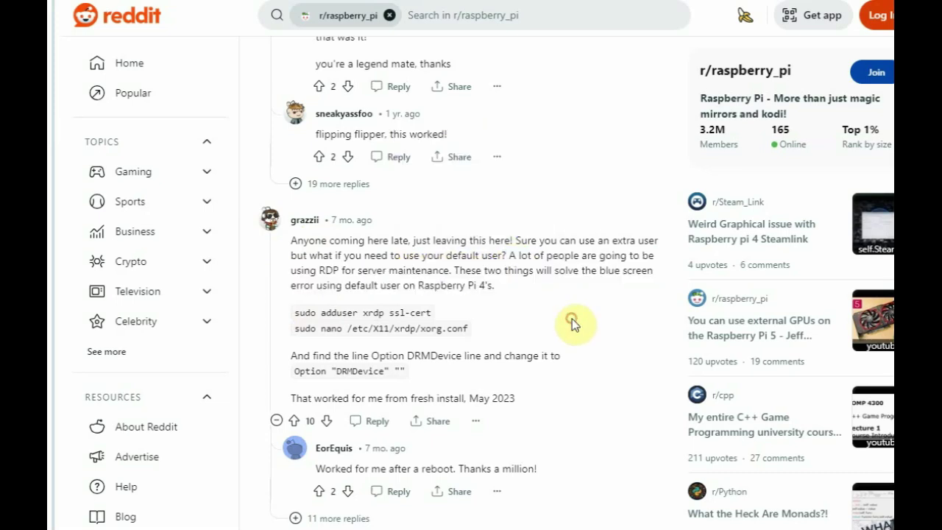
{"action": "left_click", "coordinate": [295, 312]}
{"action": "left_click_drag", "start_coordinate": [295, 312], "coordinate": [441, 317]}
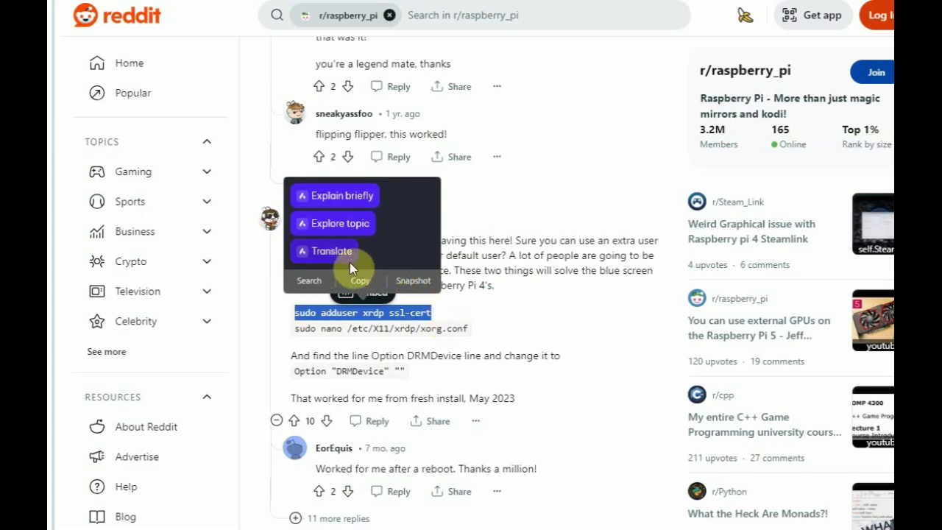
{"action": "left_click", "coordinate": [360, 283]}
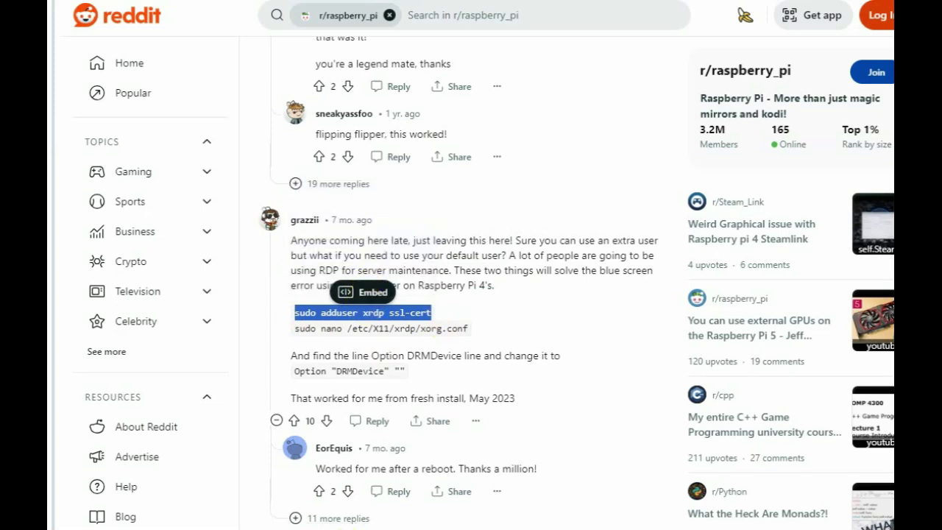
Step: Log in to the Pi in PuTTY as the default user
{"action": "key", "text": "alt+Tab"}
{"action": "left_click", "coordinate": [424, 335]}
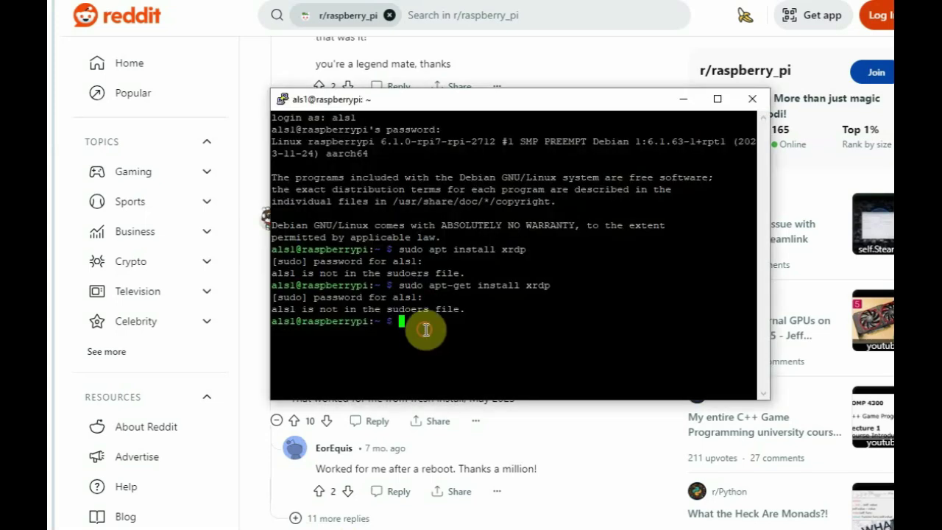
{"action": "right_click", "coordinate": [425, 332]}
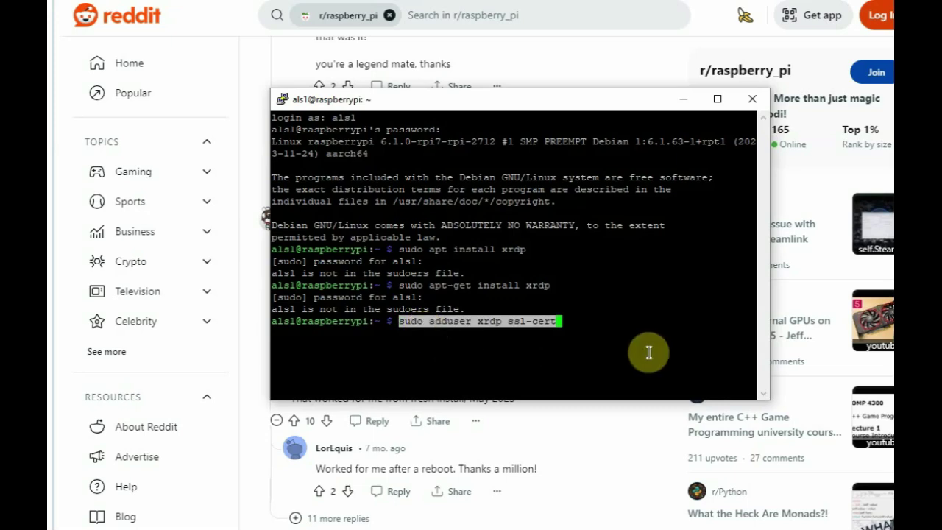
{"action": "key", "text": "Return"}
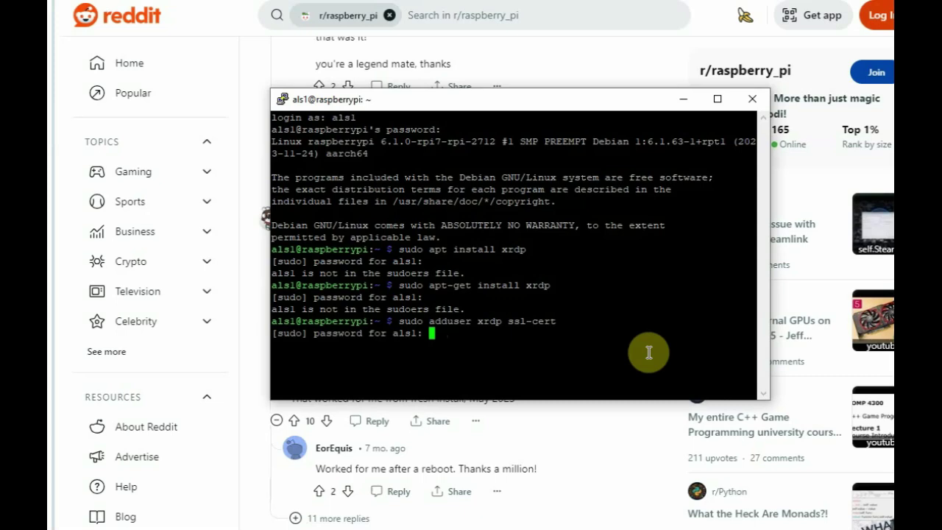
{"action": "key", "text": "Return"}
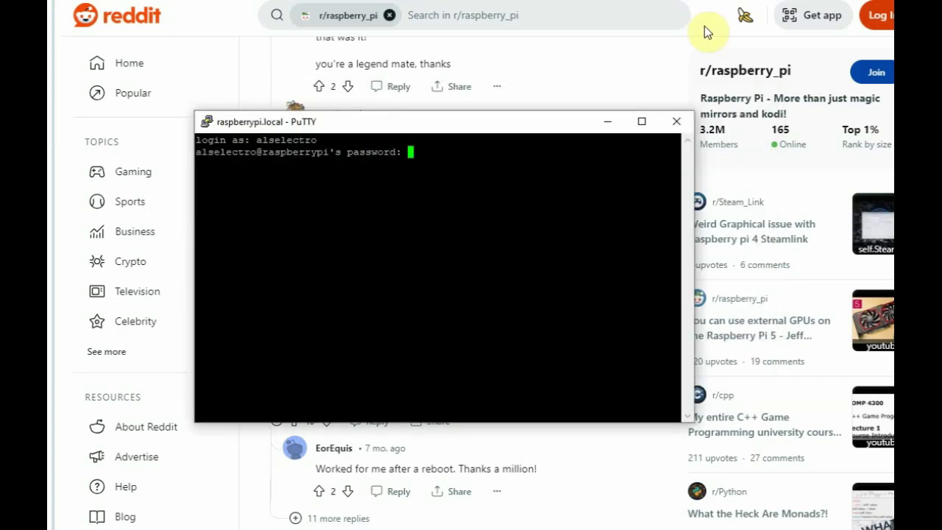
{"action": "key", "text": "Return"}
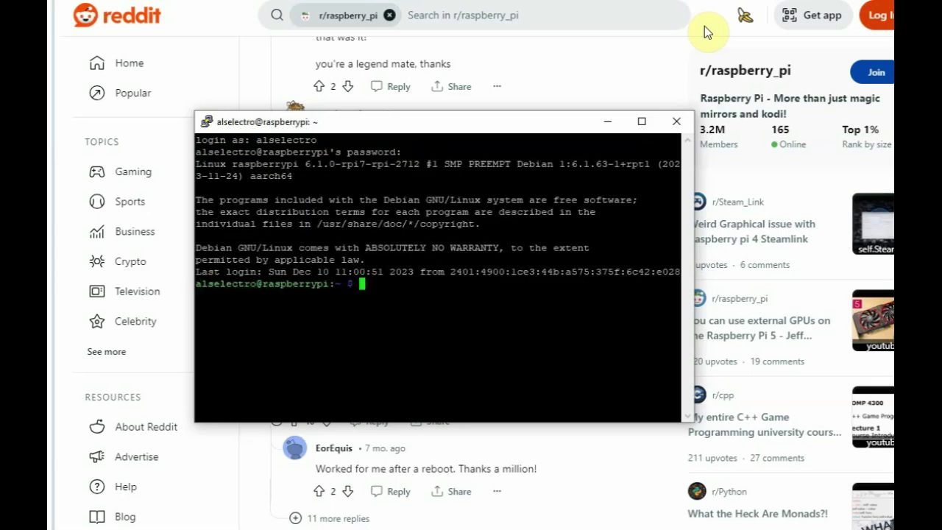
Step: Paste and run 'sudo adduser xrdp ssl-cert', confirming xrdp was added to ssl-cert
{"action": "right_click", "coordinate": [391, 297]}
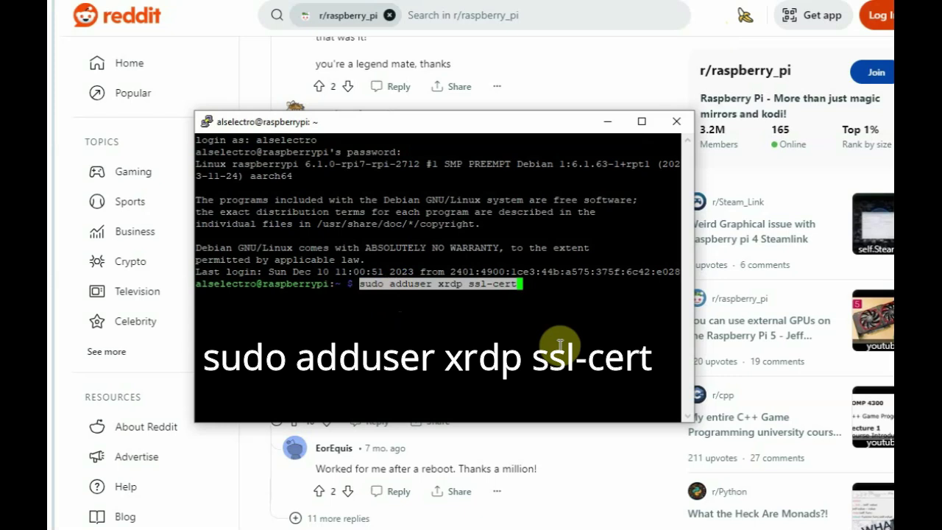
{"action": "key", "text": "Return"}
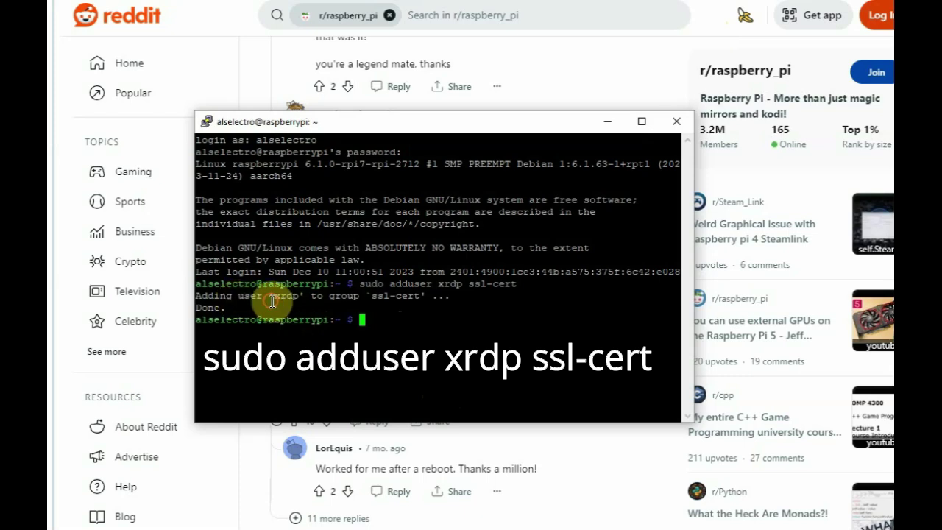
{"action": "left_click_drag", "start_coordinate": [272, 301], "coordinate": [454, 297]}
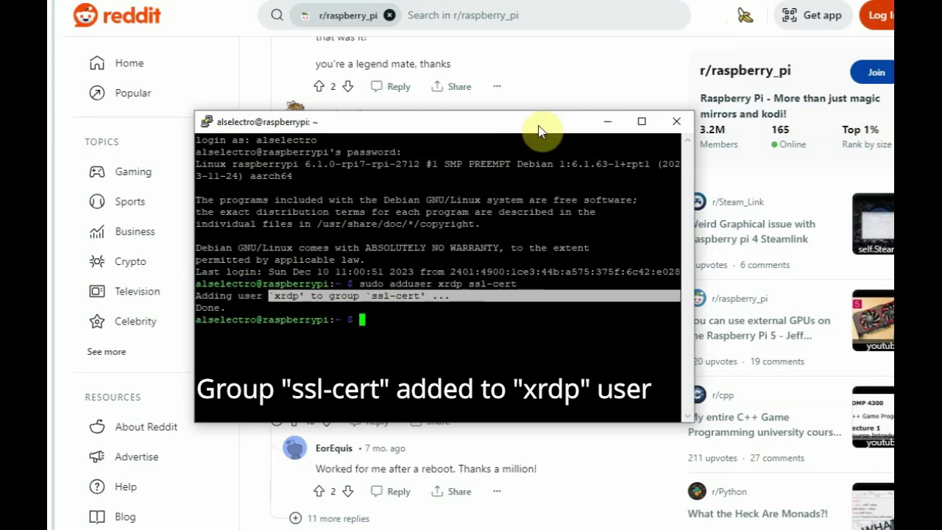
{"action": "left_click_drag", "start_coordinate": [538, 129], "coordinate": [620, 396]}
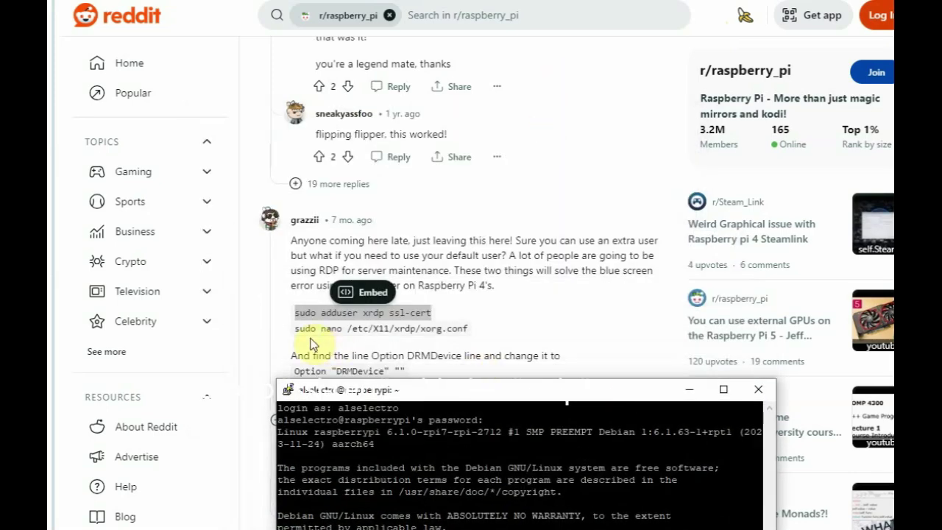
Step: Copy 'sudo nano /etc/X11/xrdp/xorg.conf' from the comment and run it in PuTTY
{"action": "left_click_drag", "start_coordinate": [296, 328], "coordinate": [471, 335]}
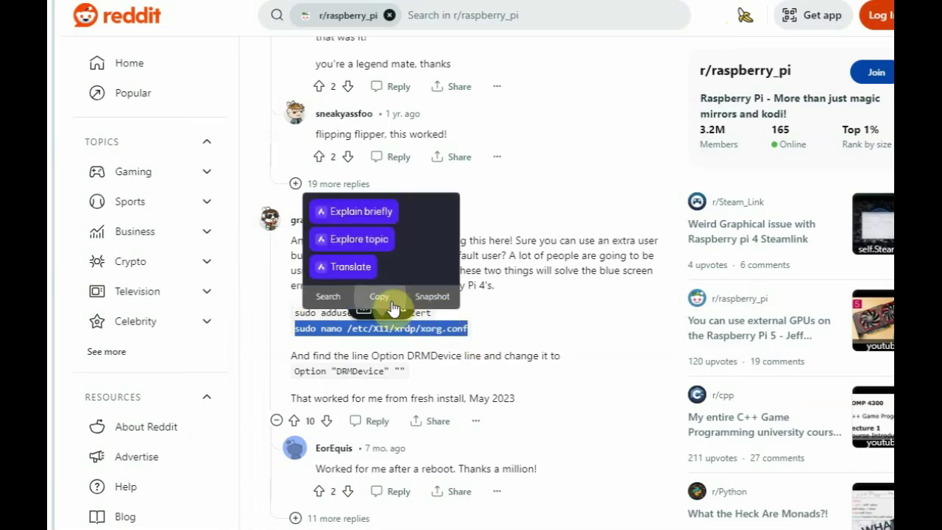
{"action": "left_click", "coordinate": [389, 302]}
{"action": "key", "text": "alt+Tab"}
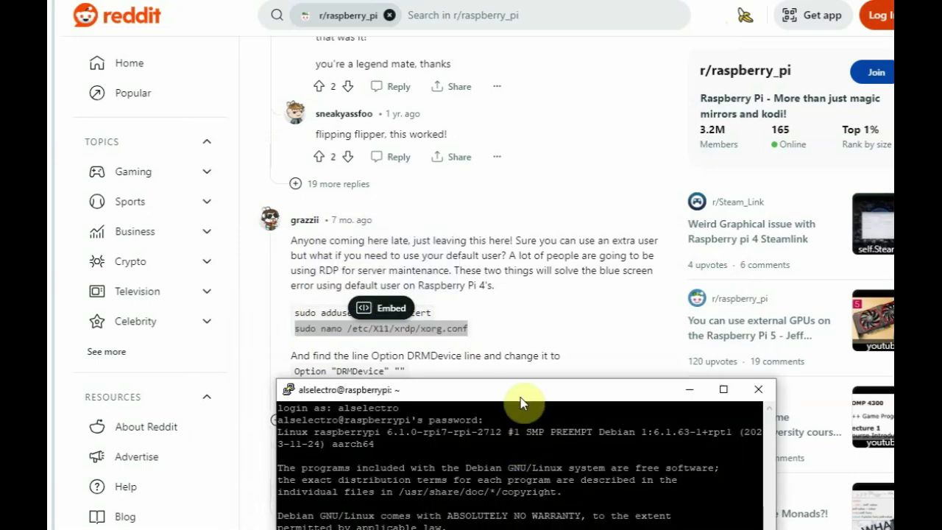
{"action": "left_click_drag", "start_coordinate": [517, 389], "coordinate": [486, 59]}
{"action": "right_click", "coordinate": [438, 259]}
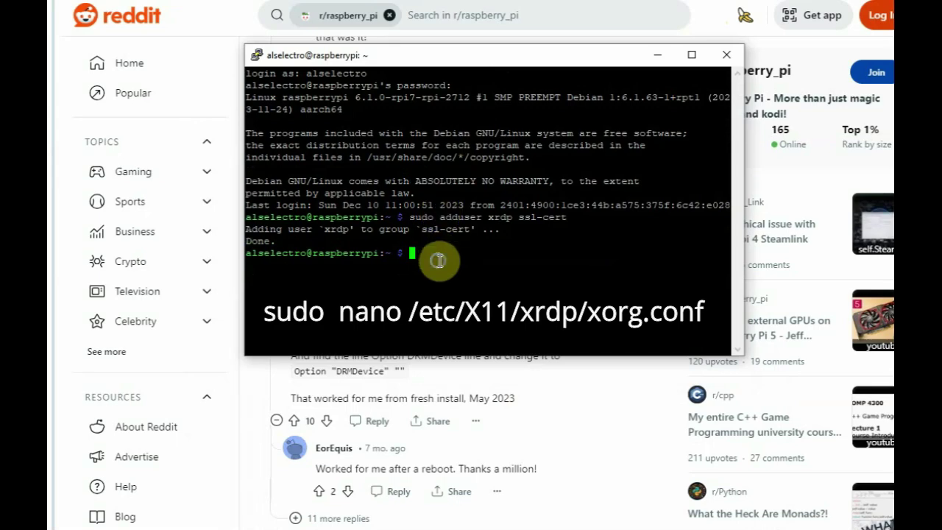
{"action": "key", "text": "Return"}
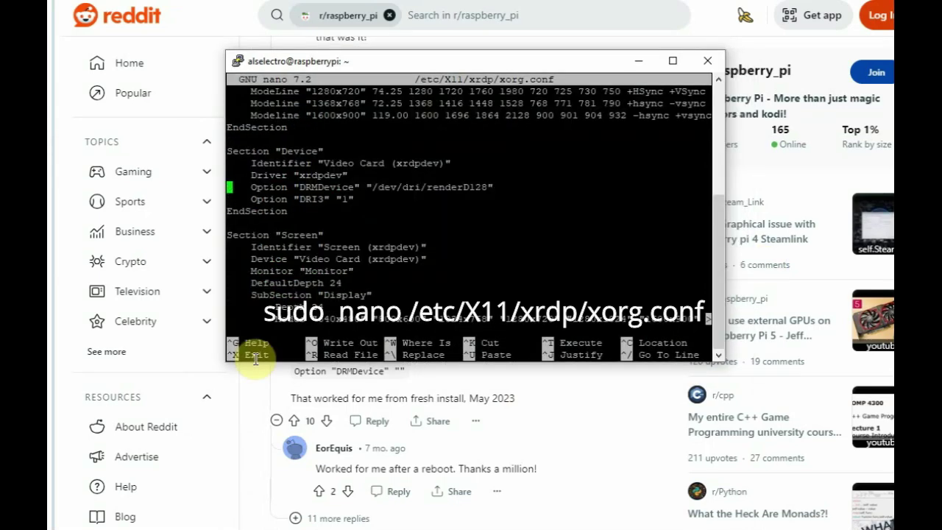
Step: Delete the DRMDevice path so the line reads Option "DRMDevice" "" and save the file
{"action": "key", "text": "Right"}
{"action": "key", "text": "Right"}
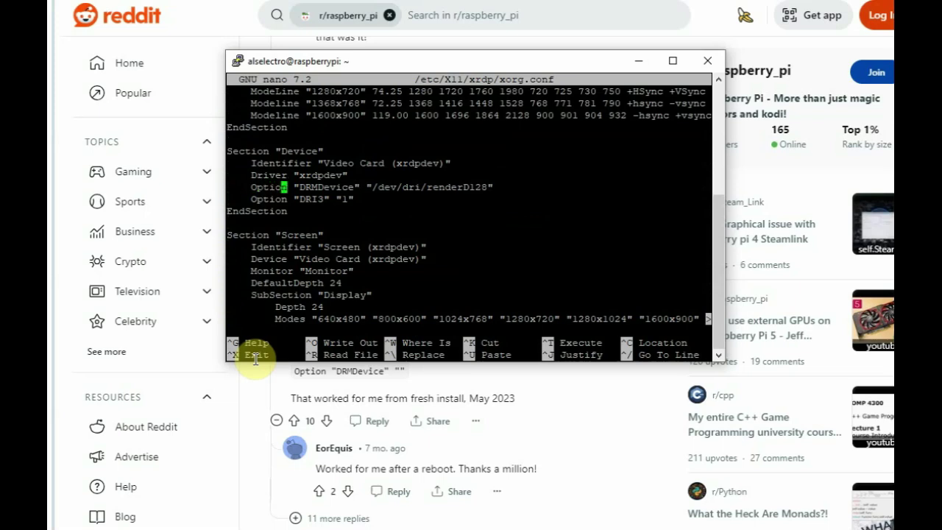
{"action": "key", "text": "Right"}
{"action": "key", "text": "Right"}
{"action": "key", "text": "Right"}
{"action": "key", "text": "Right"}
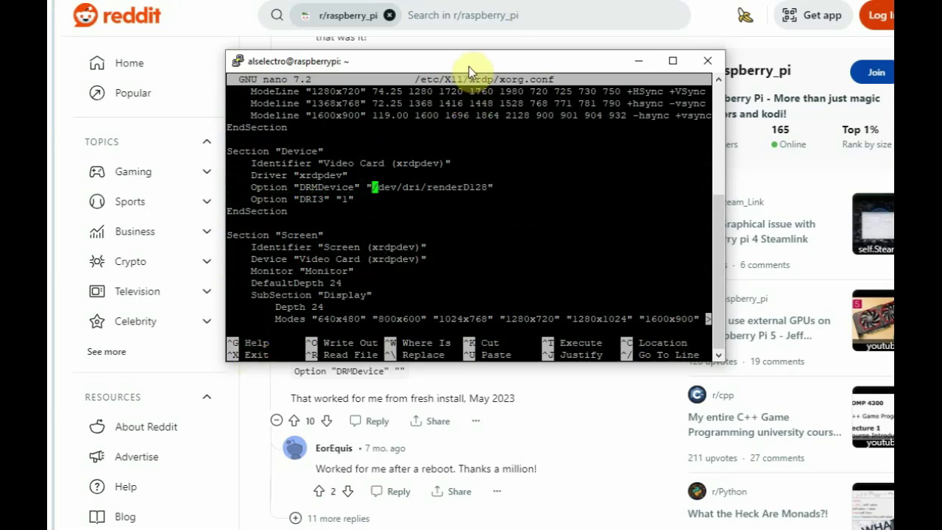
{"action": "left_click_drag", "start_coordinate": [468, 67], "coordinate": [471, 21]}
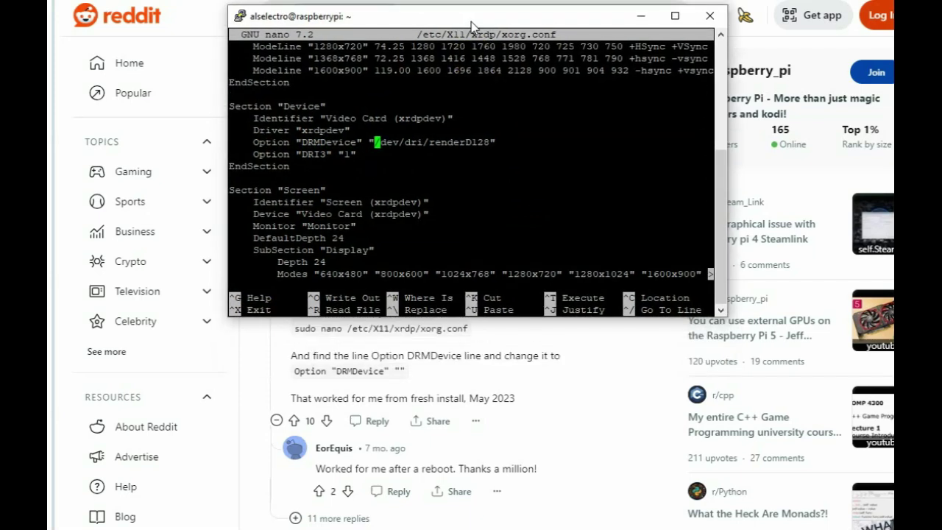
{"action": "left_click_drag", "start_coordinate": [471, 21], "coordinate": [471, 39]}
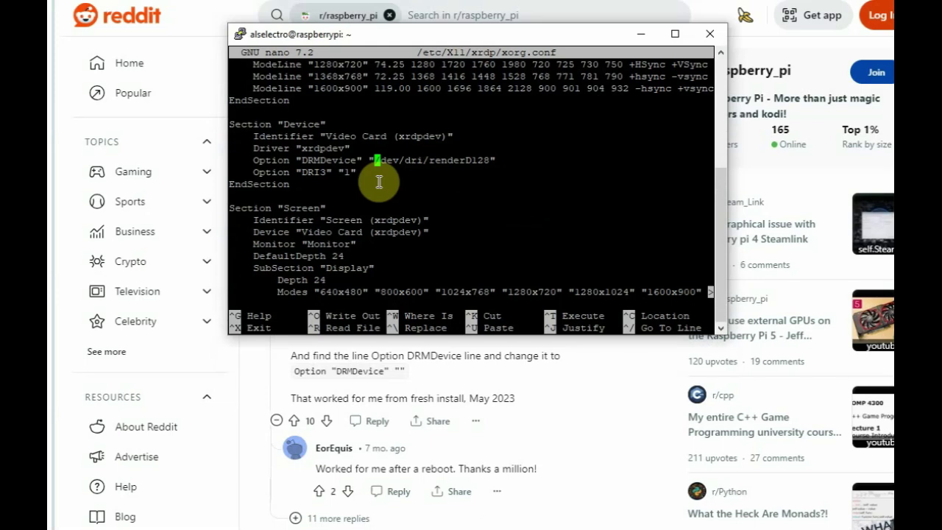
{"action": "key", "text": "Delete"}
{"action": "key", "text": "Delete"}
{"action": "key", "text": "Delete"}
{"action": "key", "text": "Delete"}
{"action": "key", "text": "Delete"}
{"action": "key", "text": "Delete"}
{"action": "key", "text": "Delete"}
{"action": "key", "text": "Delete"}
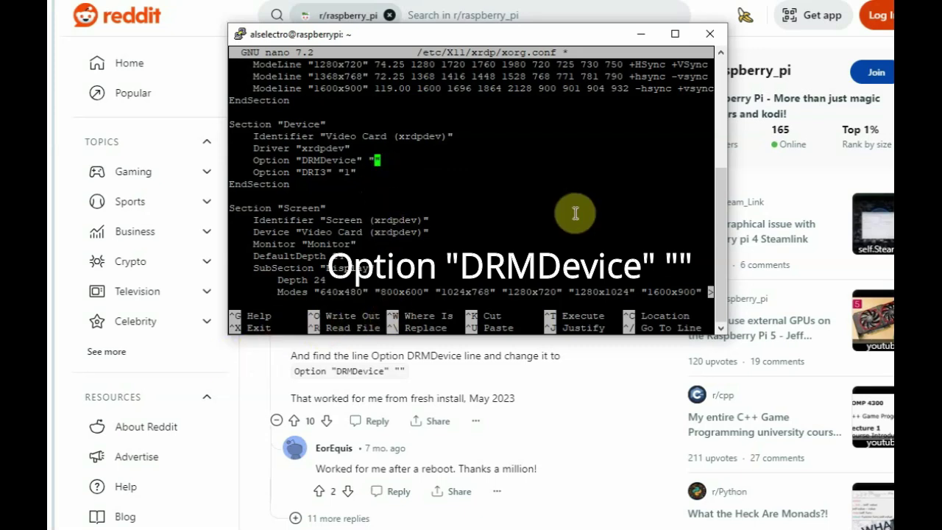
{"action": "key", "text": "ctrl+x"}
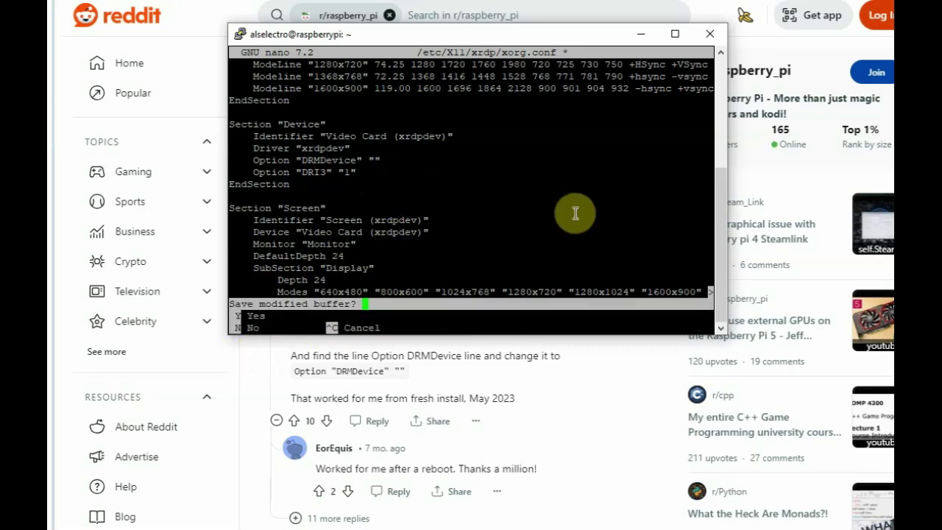
{"action": "key", "text": "y"}
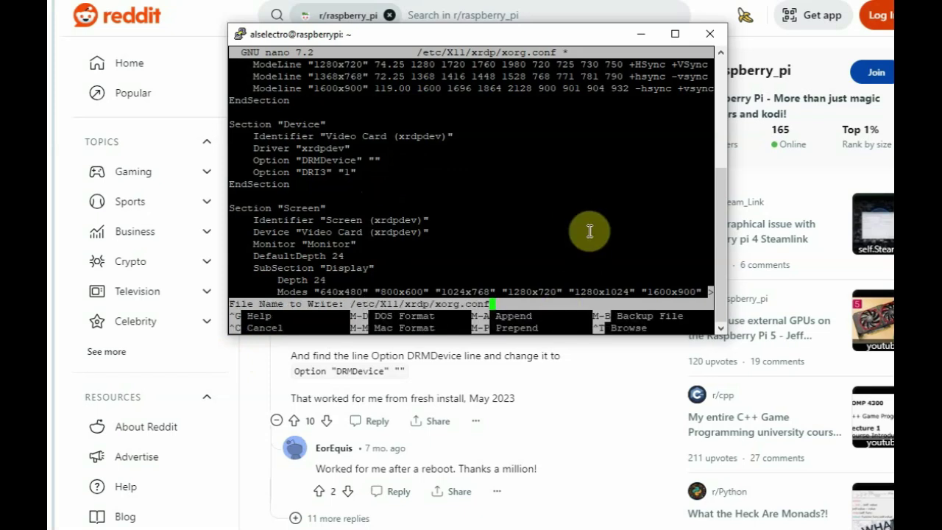
{"action": "key", "text": "Return"}
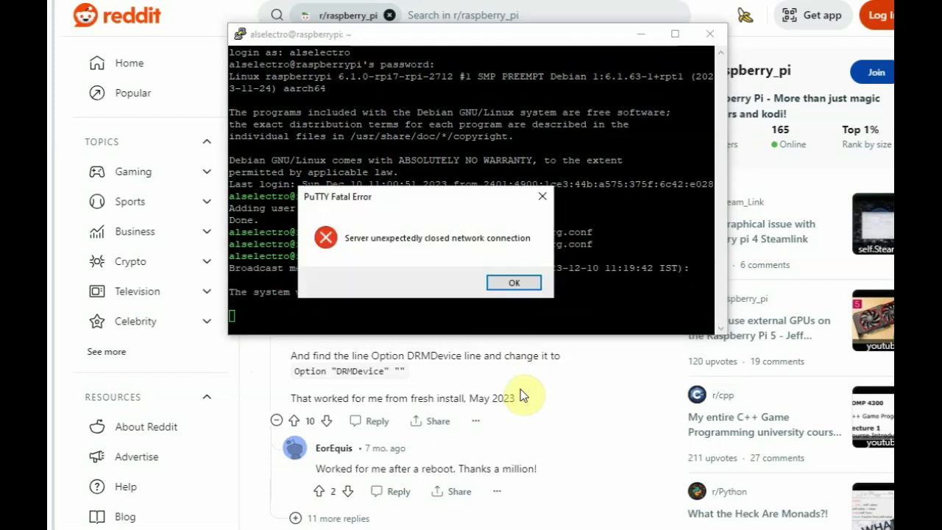
Step: Close the disconnected PuTTY window and connect to raspberrypi, accepting the certificate warning
{"action": "left_click", "coordinate": [508, 282]}
{"action": "left_click", "coordinate": [708, 33]}
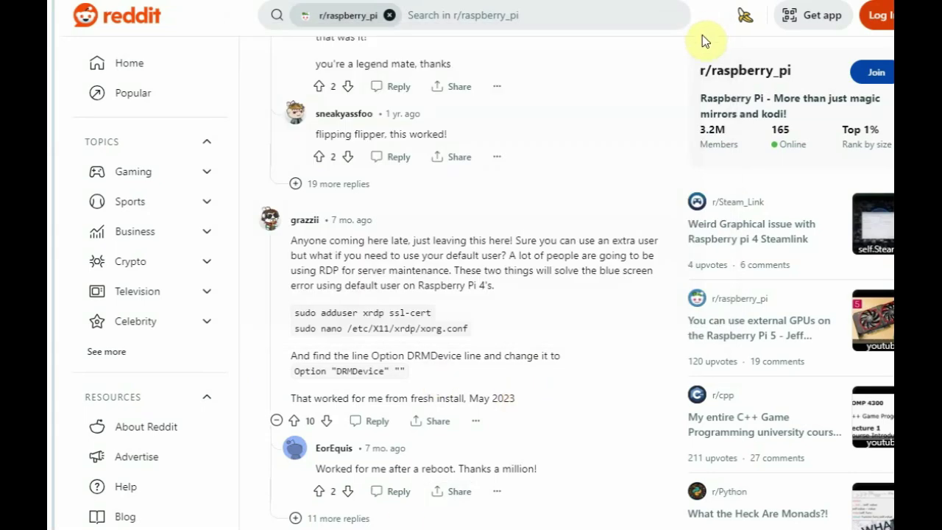
{"action": "scroll", "coordinate": [687, 174], "scroll_direction": "up", "scroll_amount": 2}
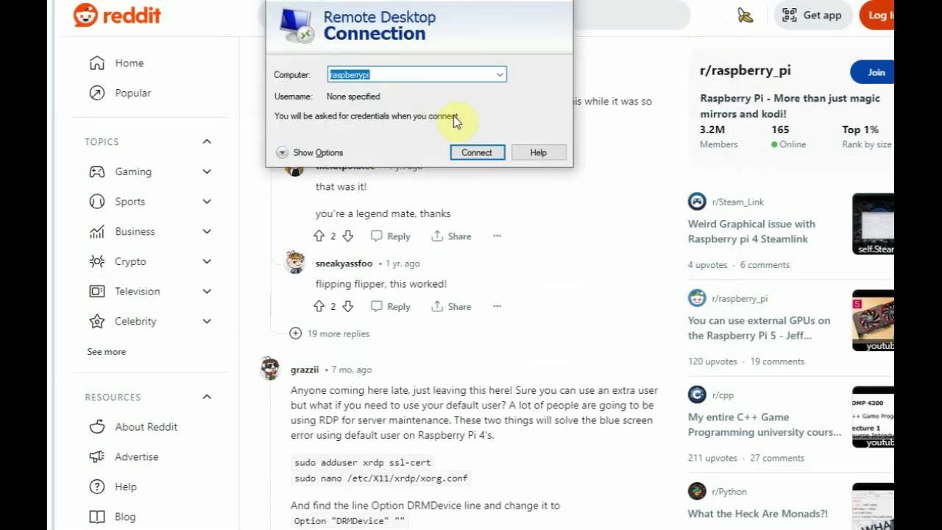
{"action": "left_click", "coordinate": [475, 152]}
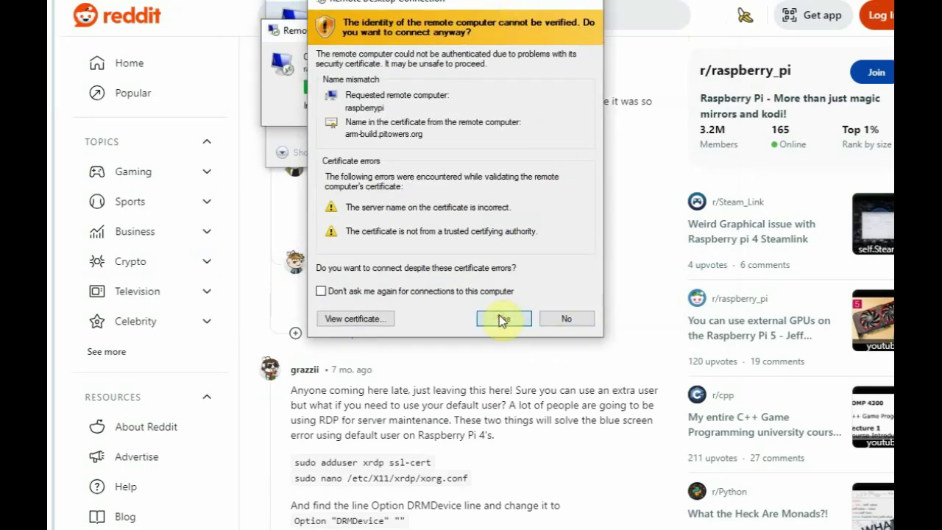
{"action": "left_click", "coordinate": [504, 318]}
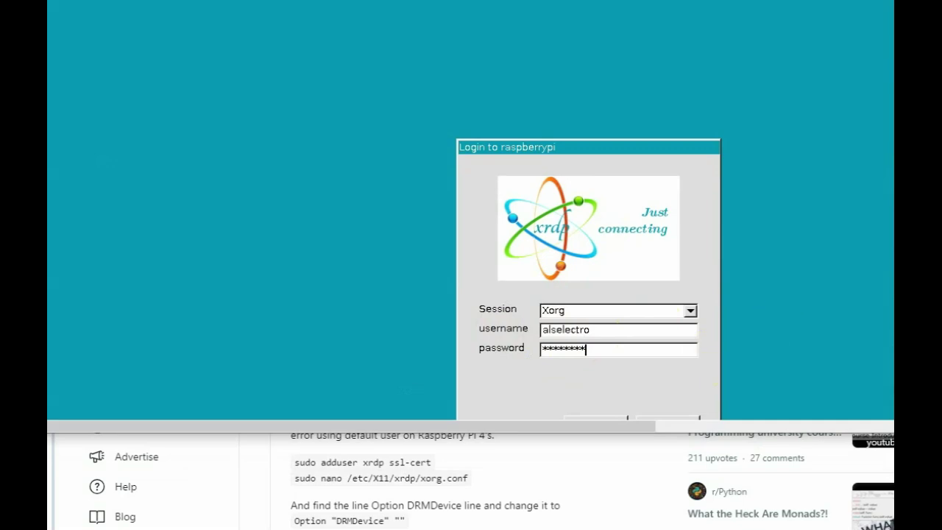
{"action": "left_click", "coordinate": [601, 213]}
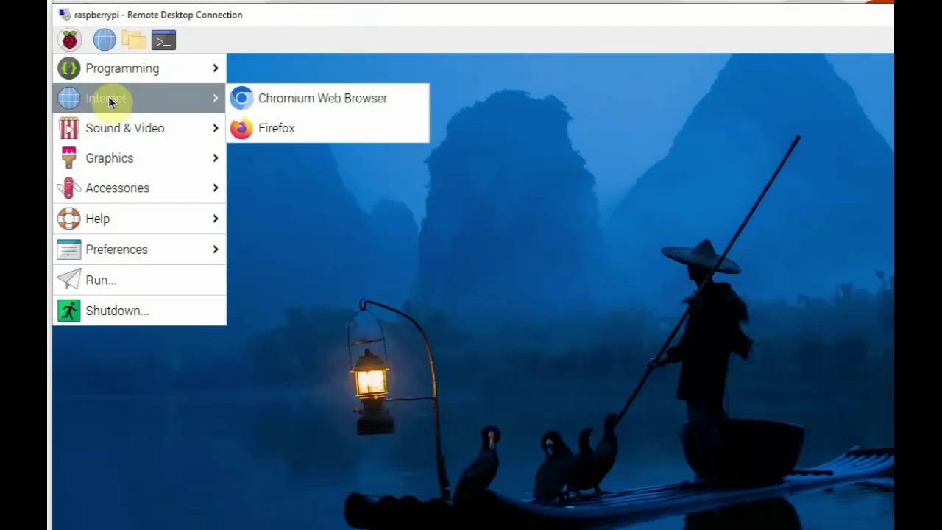
{"action": "left_click", "coordinate": [301, 131]}
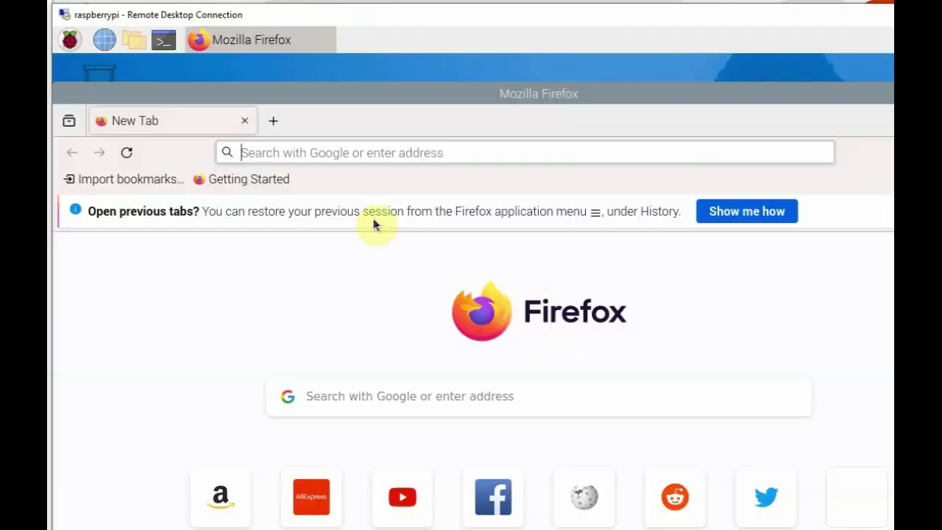
{"action": "left_click", "coordinate": [325, 152]}
{"action": "type", "text": "w"}
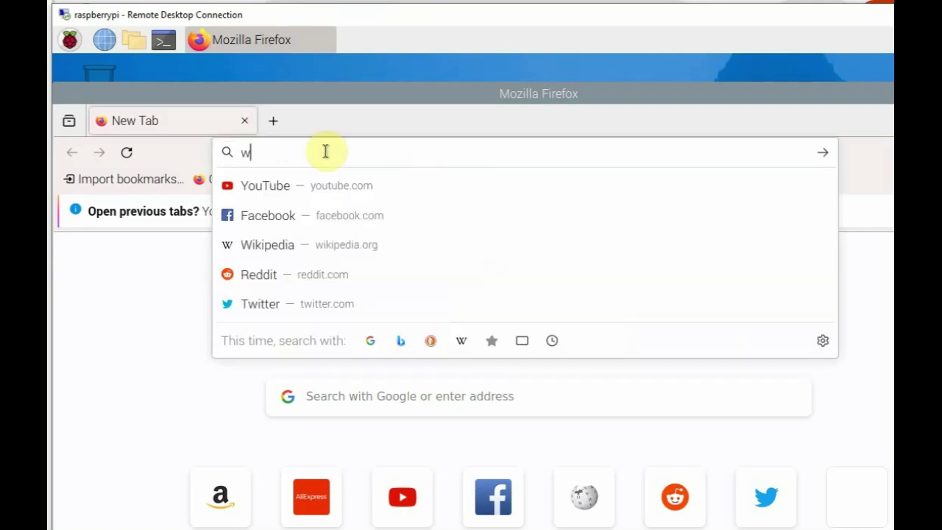
{"action": "type", "text": "ww.yout"}
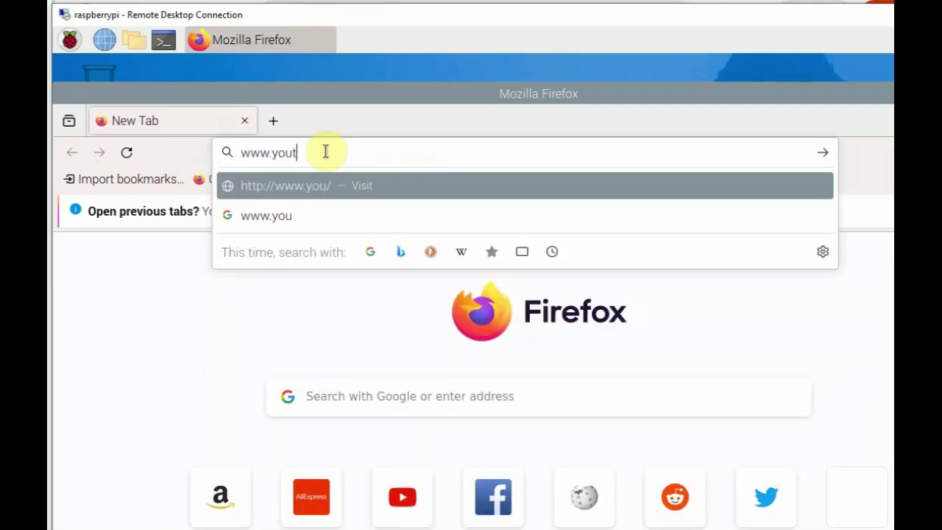